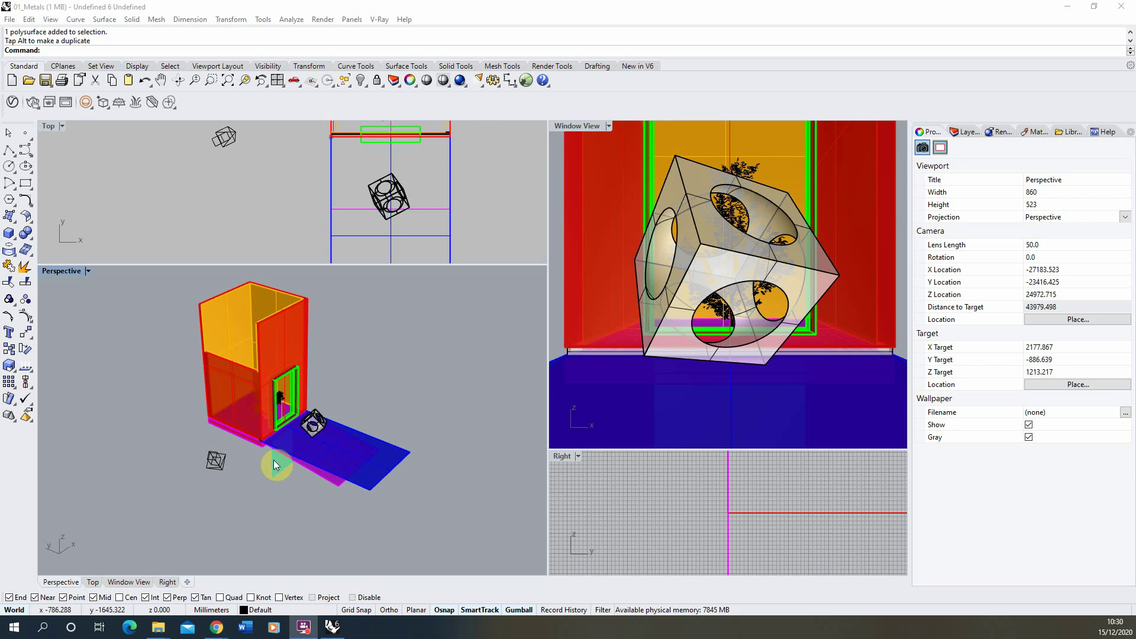
# - Zoom and orbit the Perspective view to inspect the cube, then make Window View the active viewport
pyautogui.scroll(10, 307, 456)
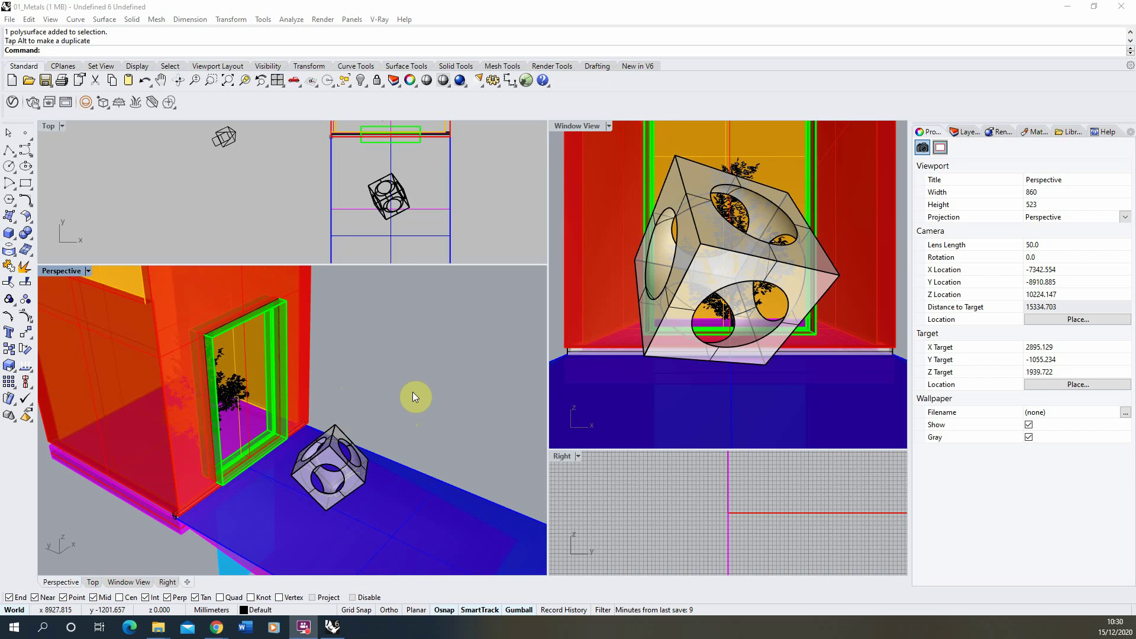
pyautogui.moveTo(365, 336); pyautogui.dragTo(342, 445, button='right')
pyautogui.click(330, 452)
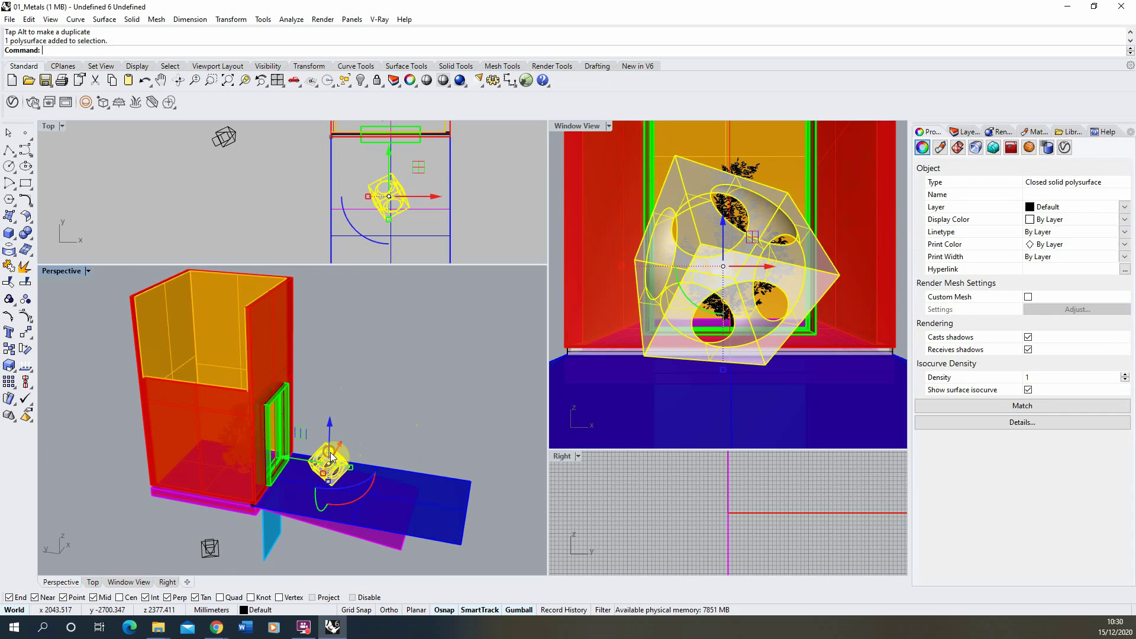
pyautogui.click(388, 401)
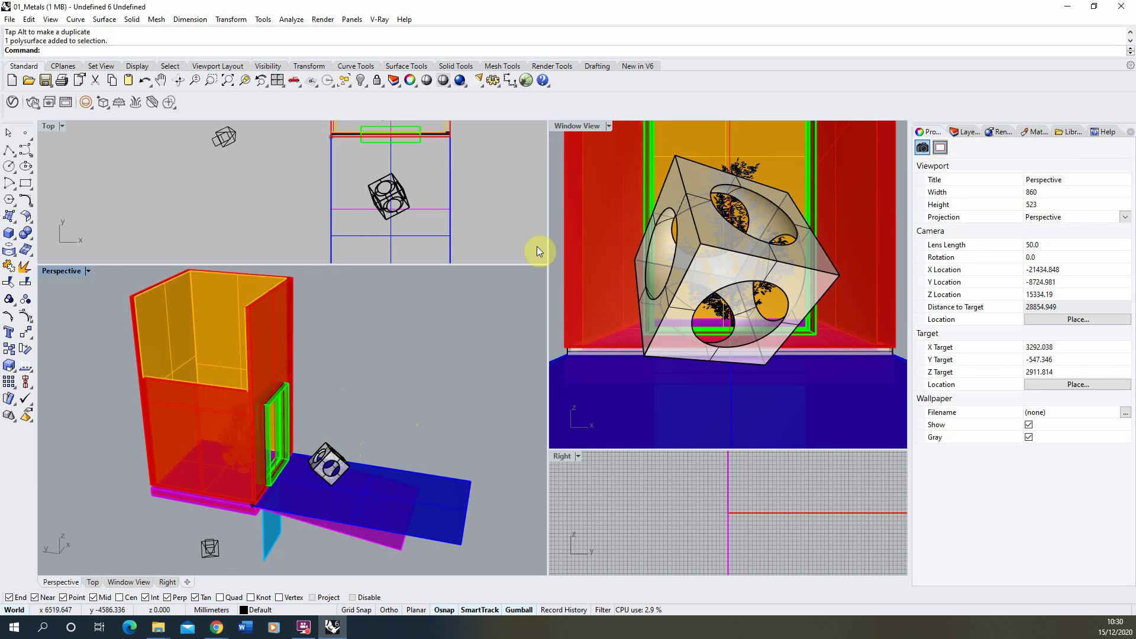
pyautogui.click(580, 126)
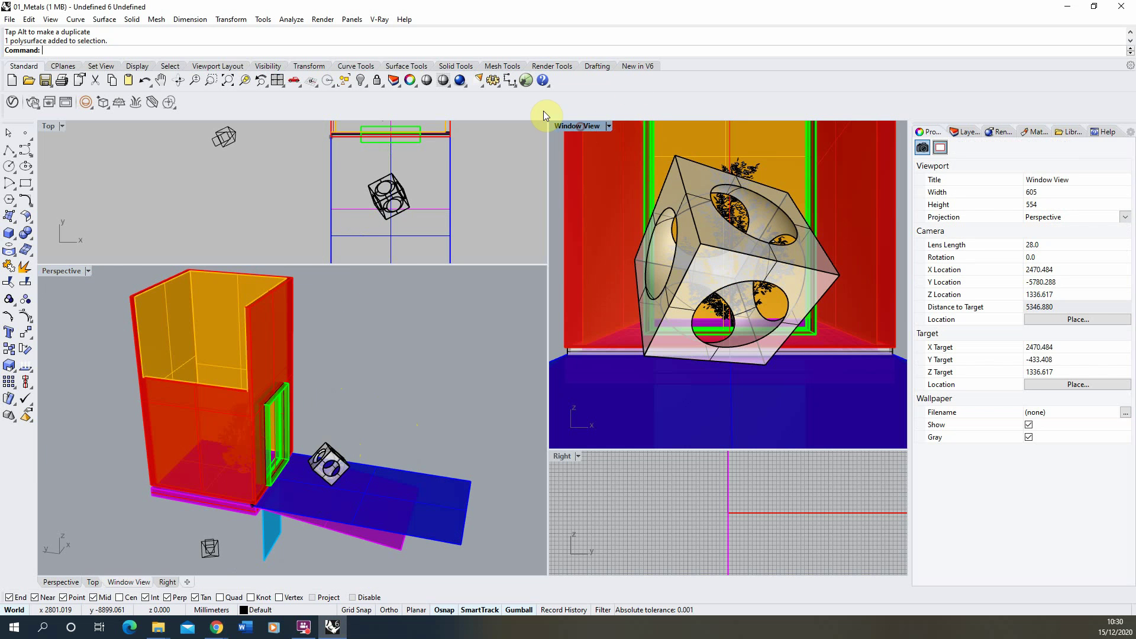
# - Render the Window View with V-Ray and move the frame buffer window to the right
pyautogui.click(33, 103)
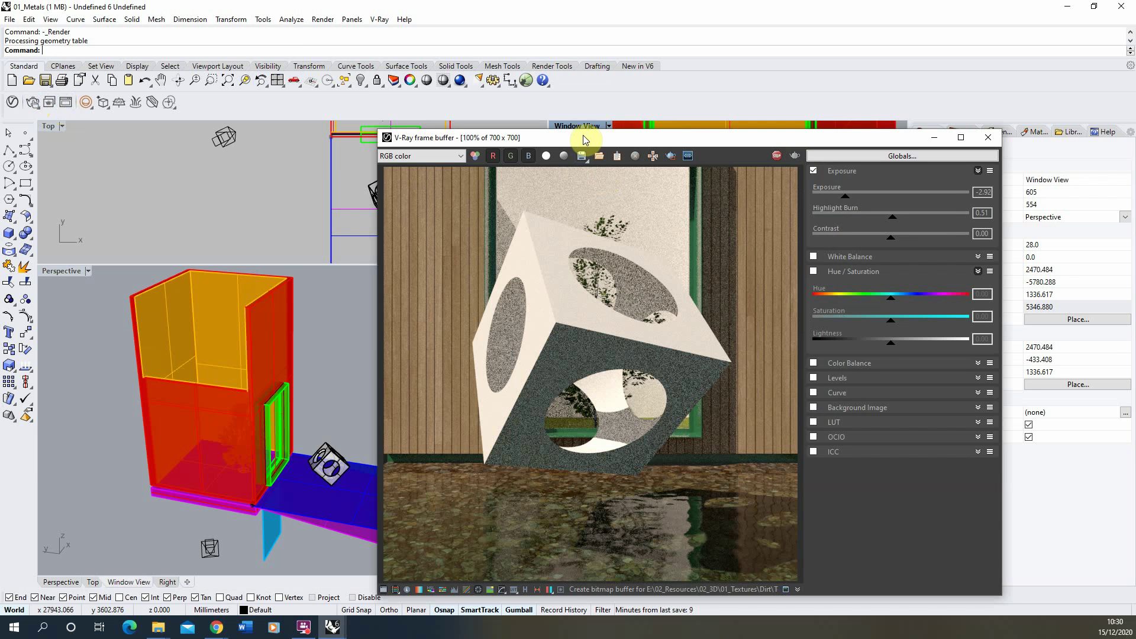
pyautogui.moveTo(584, 136); pyautogui.dragTo(683, 61)
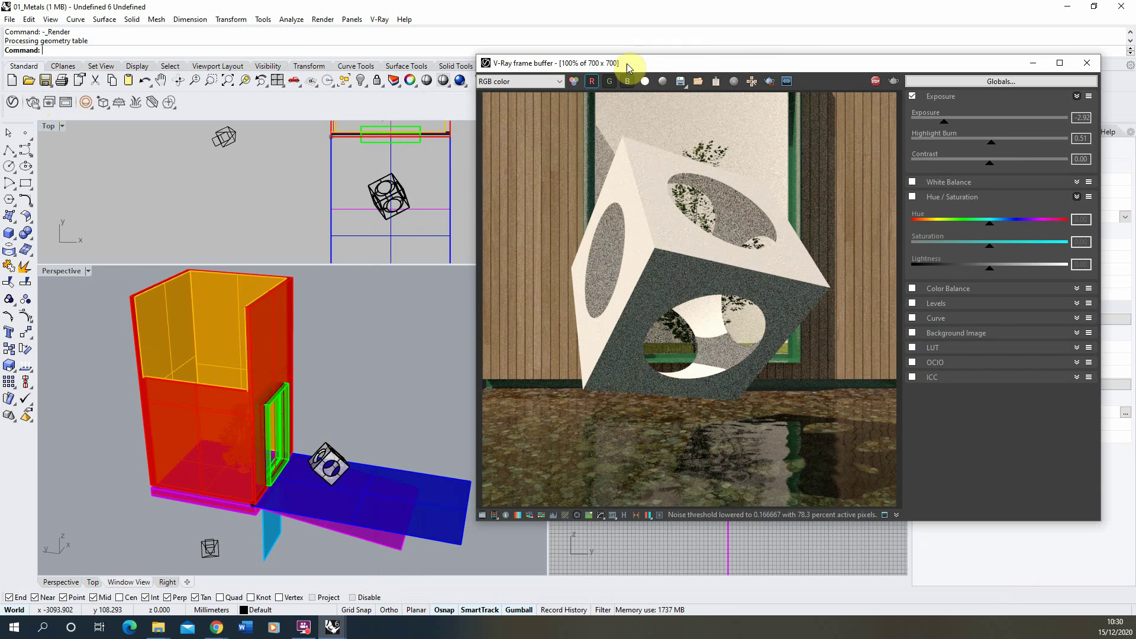
pyautogui.moveTo(627, 63); pyautogui.dragTo(647, 58)
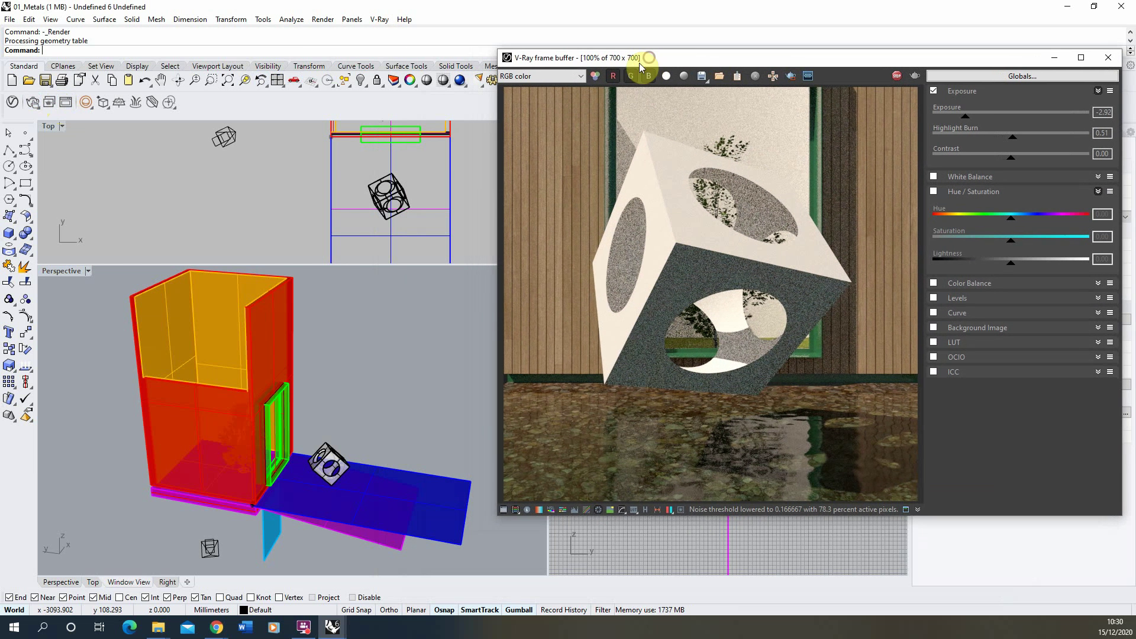
# - In the V-Ray Asset Editor, add a Generic material and rename it 01_Metal
pyautogui.click(12, 102)
pyautogui.moveTo(297, 264); pyautogui.dragTo(152, 88)
pyautogui.click(77, 466)
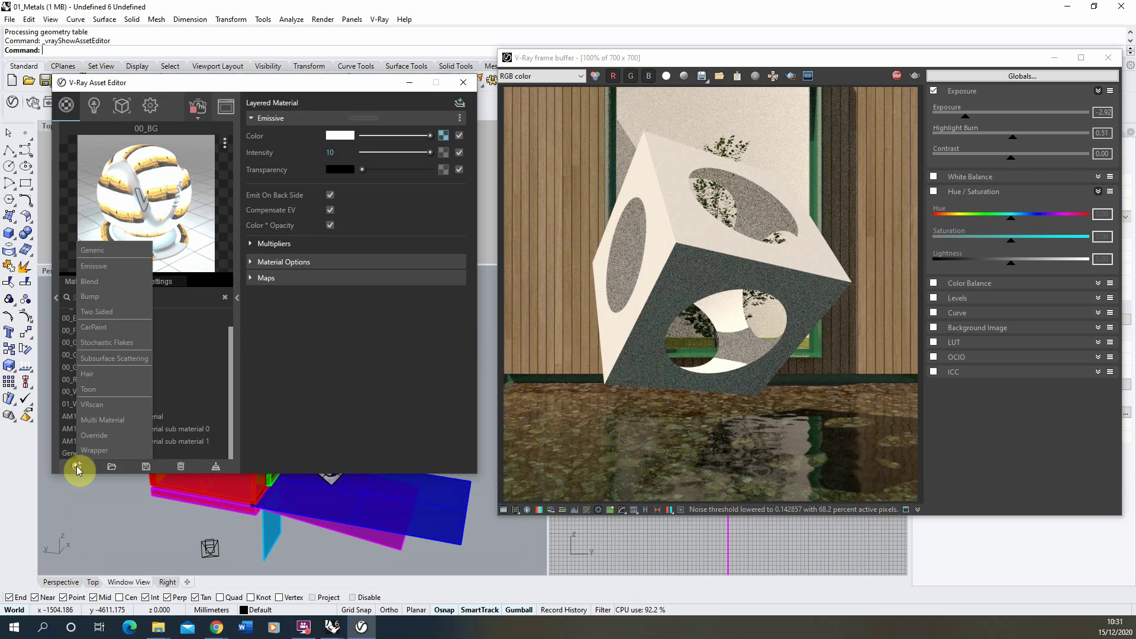
pyautogui.click(94, 254)
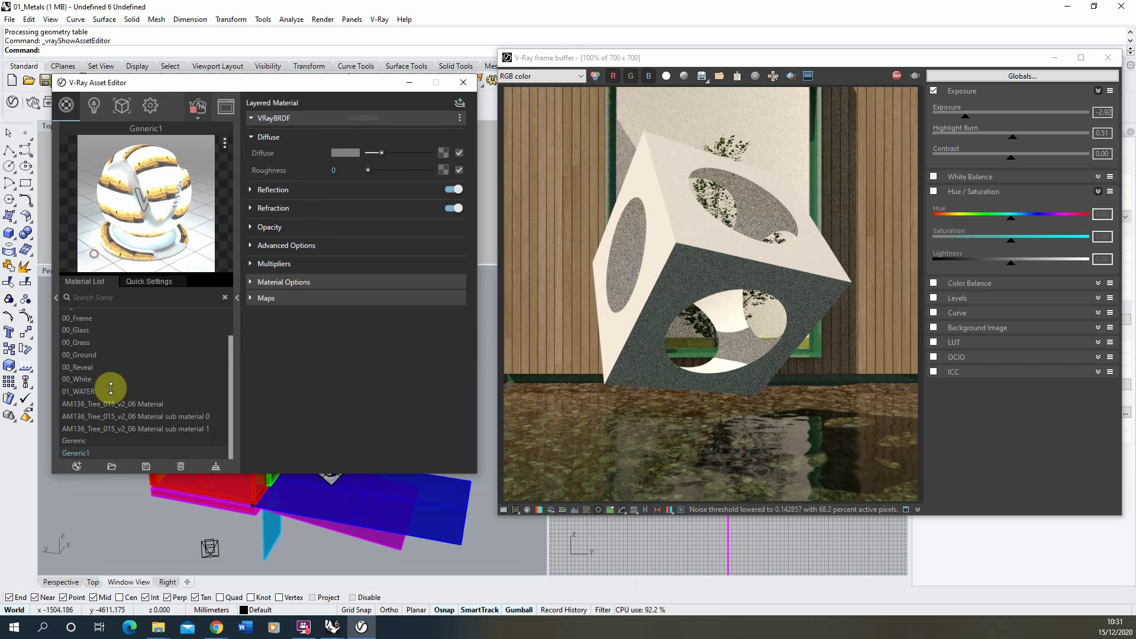
pyautogui.doubleClick(76, 453)
pyautogui.write('01_Metal')
pyautogui.rightClick(89, 452)
pyautogui.click(76, 437)
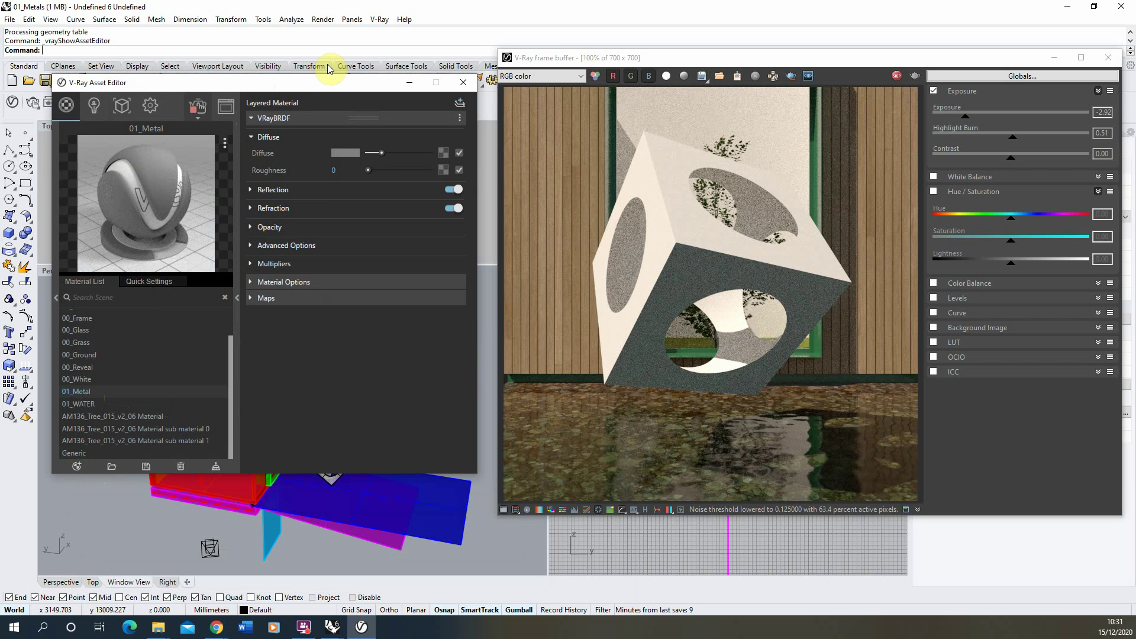
# - Select the cut-out cube and apply 01_Metal to it from the material list
pyautogui.moveTo(311, 81); pyautogui.dragTo(372, 68)
pyautogui.click(328, 478)
pyautogui.rightClick(152, 380)
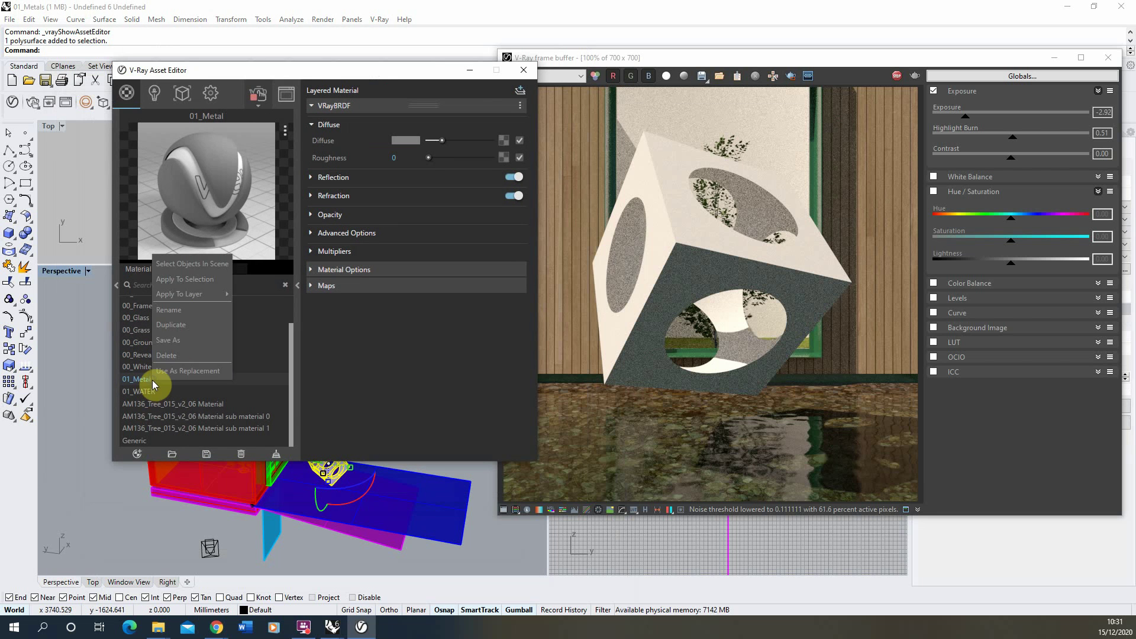
pyautogui.click(195, 283)
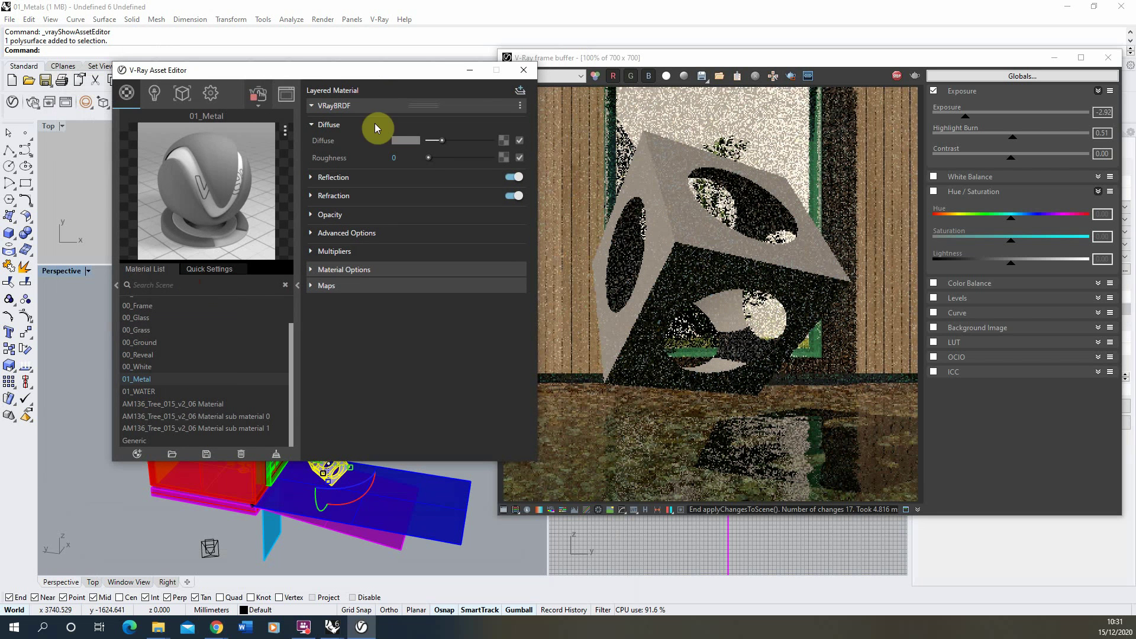
pyautogui.moveTo(377, 76); pyautogui.dragTo(342, 77)
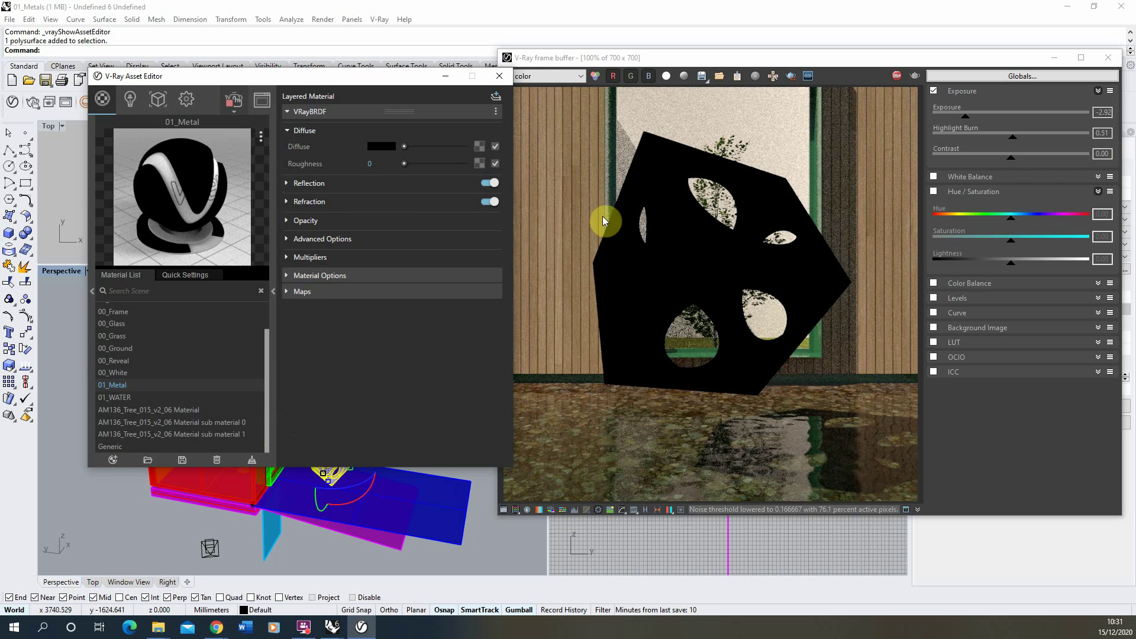
# - Collapse Diffuse and set 01_Metal's reflection colour fully to white
pyautogui.click(286, 130)
pyautogui.click(305, 150)
pyautogui.moveTo(311, 186)
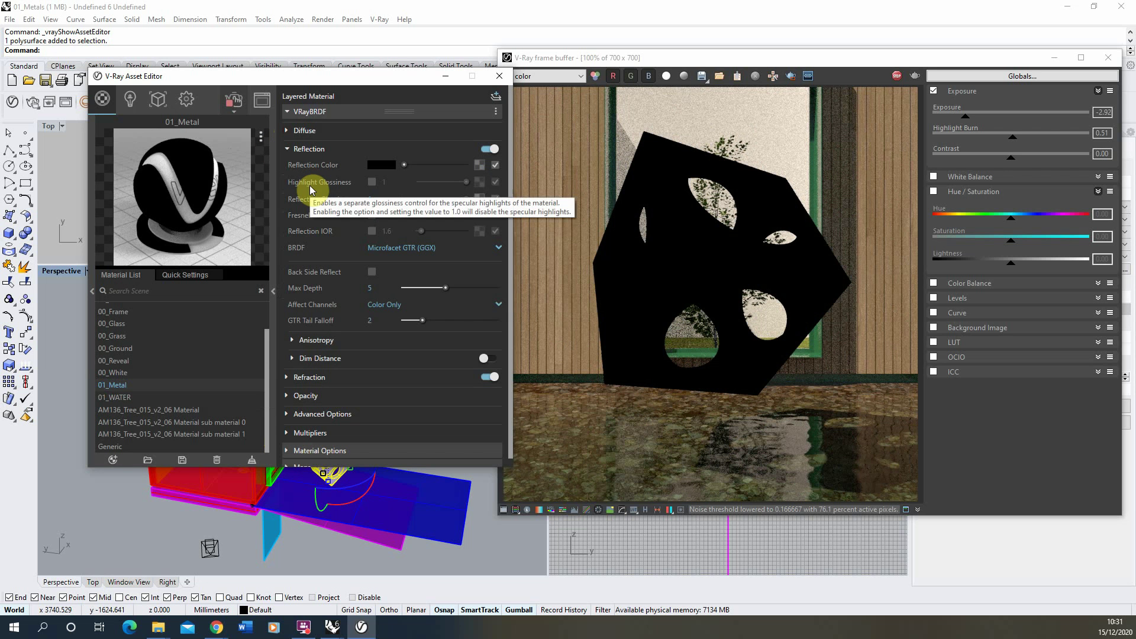
pyautogui.moveTo(432, 163); pyautogui.dragTo(485, 168)
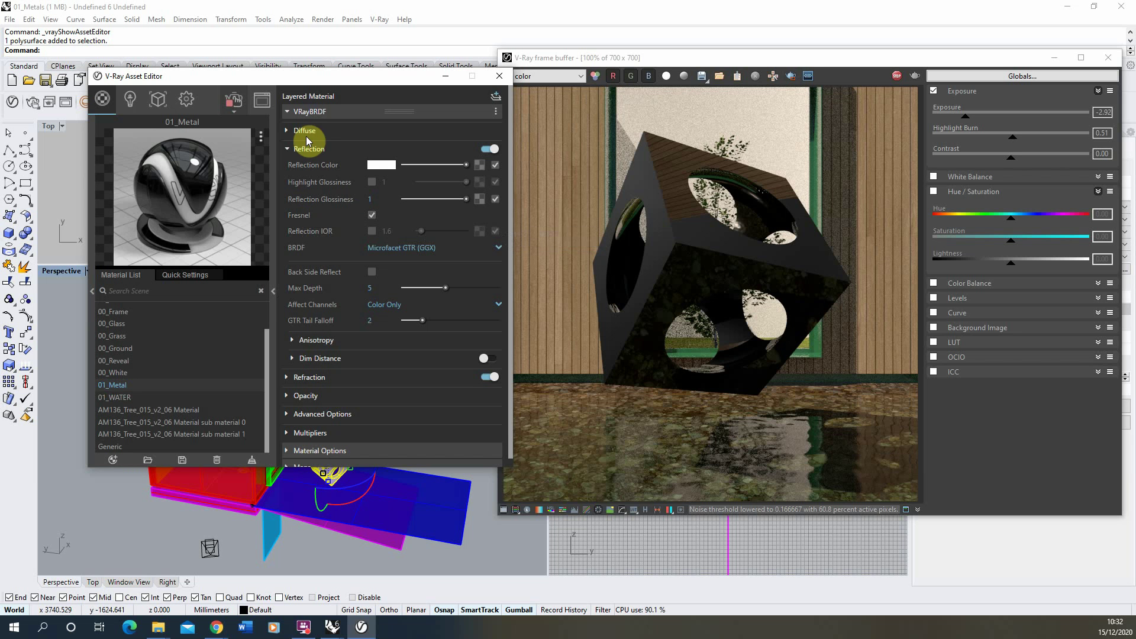
# - Turn off Fresnel and lower 01_Metal's reflection glossiness to 0.7
pyautogui.click(371, 216)
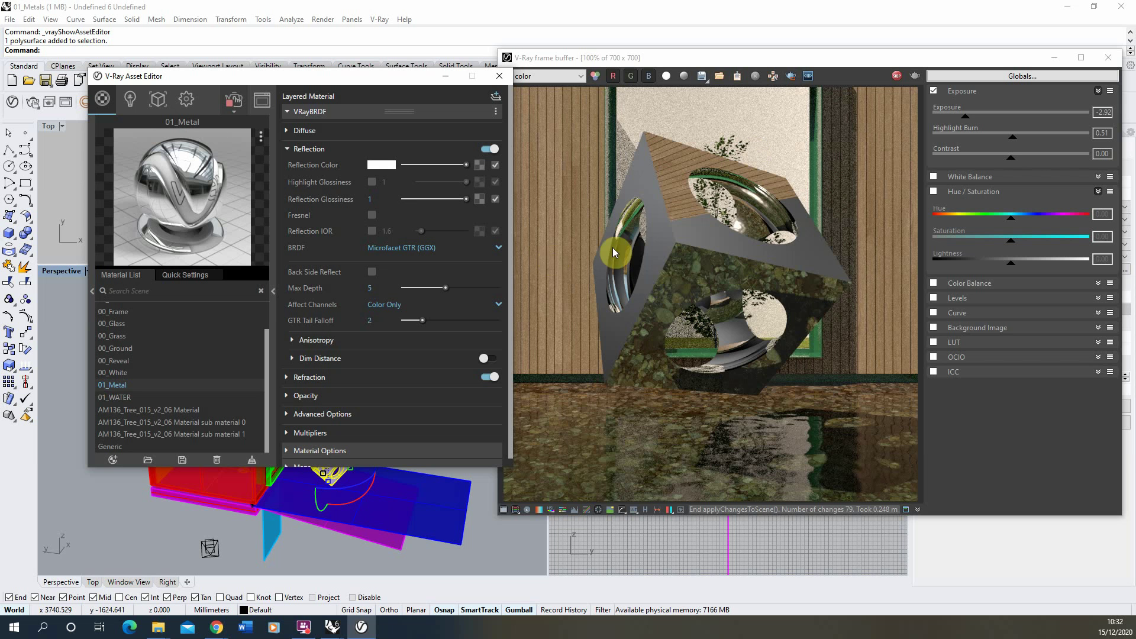
pyautogui.click(461, 199)
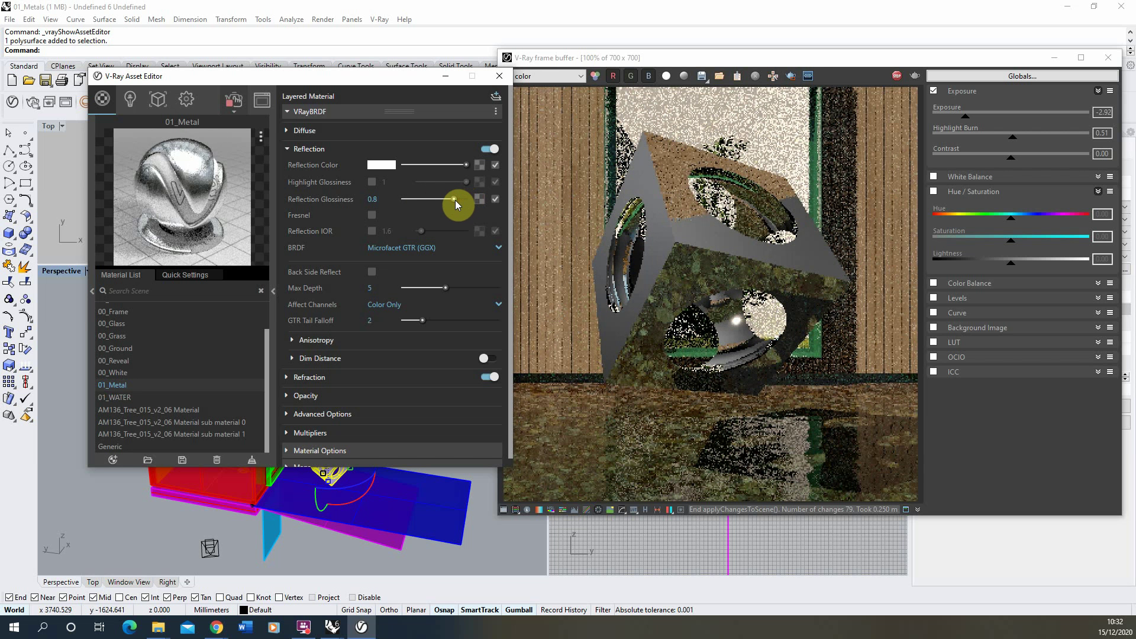
pyautogui.moveTo(456, 200); pyautogui.dragTo(447, 200)
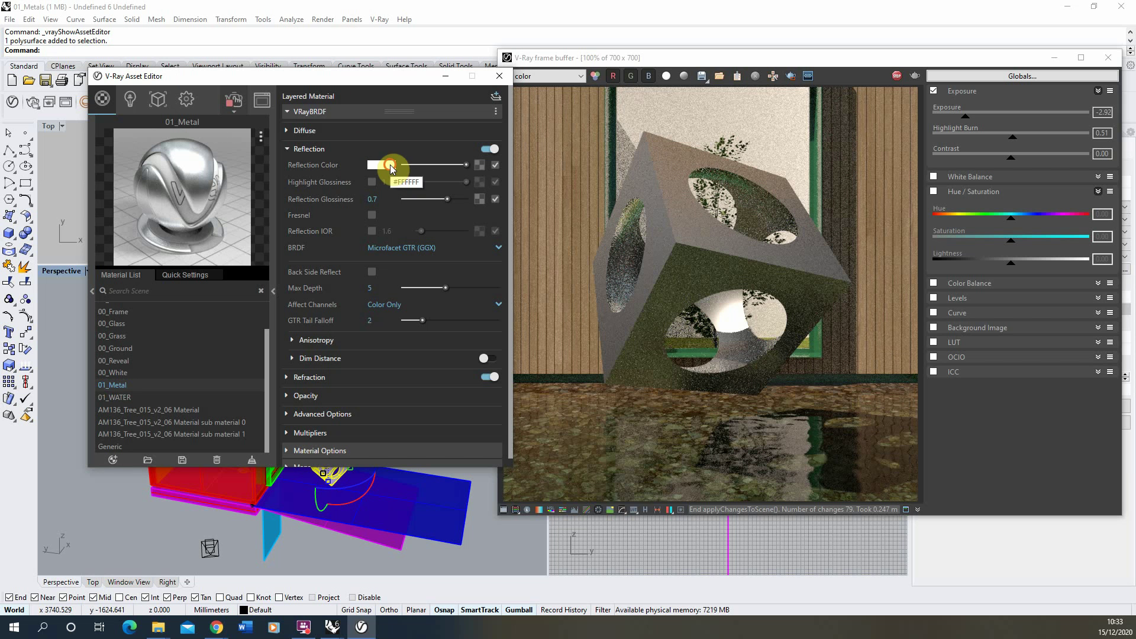
# - Pick a pale warm gold as 01_Metal's reflection colour in the Color Picker
pyautogui.click(388, 167)
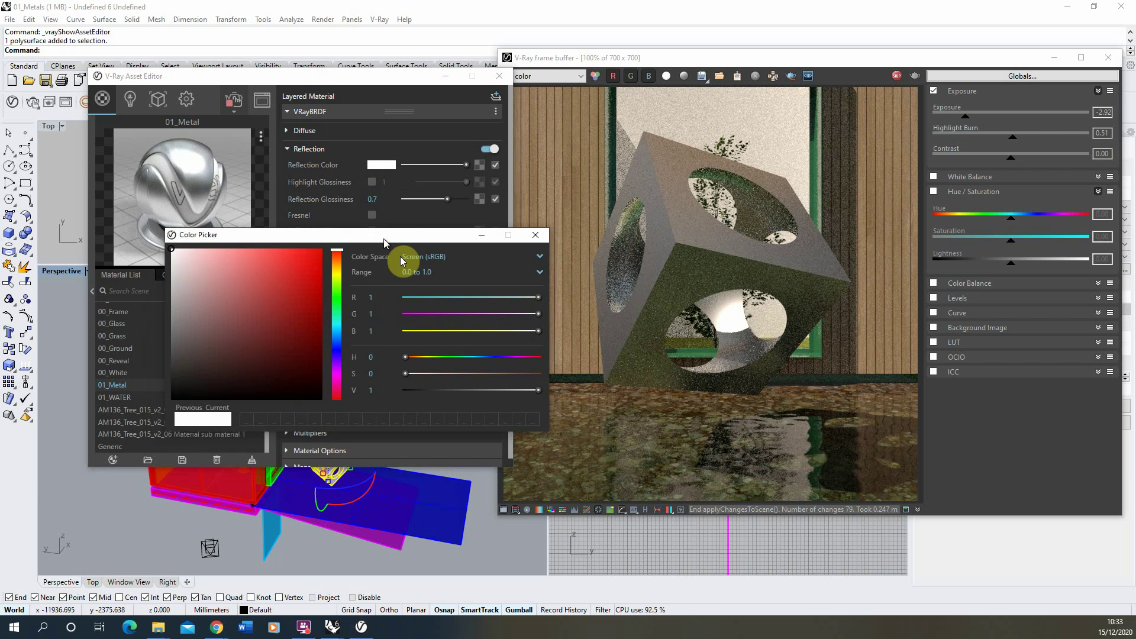
pyautogui.click(360, 271)
pyautogui.click(320, 266)
pyautogui.moveTo(360, 271); pyautogui.dragTo(304, 257)
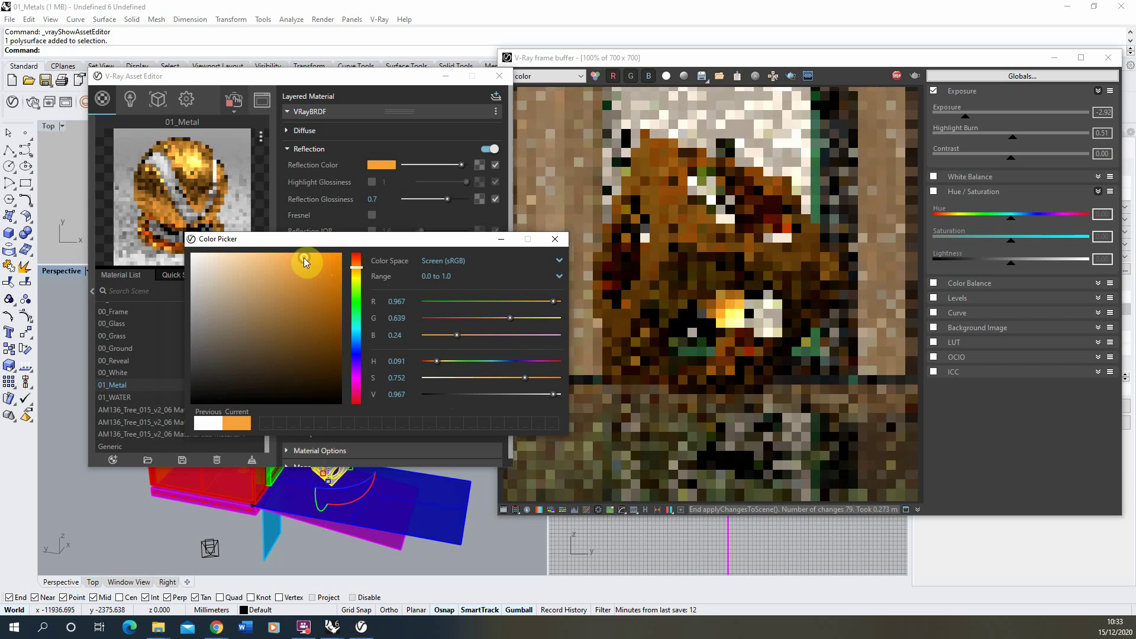
pyautogui.moveTo(304, 257)
pyautogui.mouseDown()
pyautogui.moveTo(270, 278)
pyautogui.moveTo(255, 250)
pyautogui.mouseUp()
pyautogui.scroll(2, 750, 231)
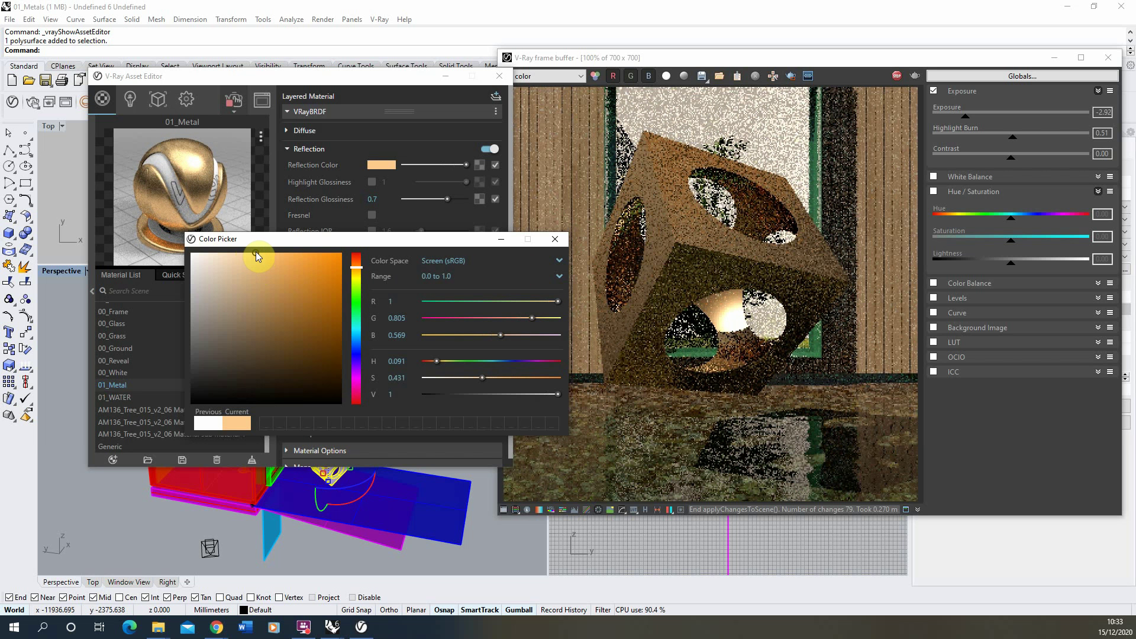
pyautogui.moveTo(255, 254)
pyautogui.mouseDown()
pyautogui.moveTo(240, 254)
pyautogui.moveTo(281, 255)
pyautogui.moveTo(271, 264)
pyautogui.mouseUp()
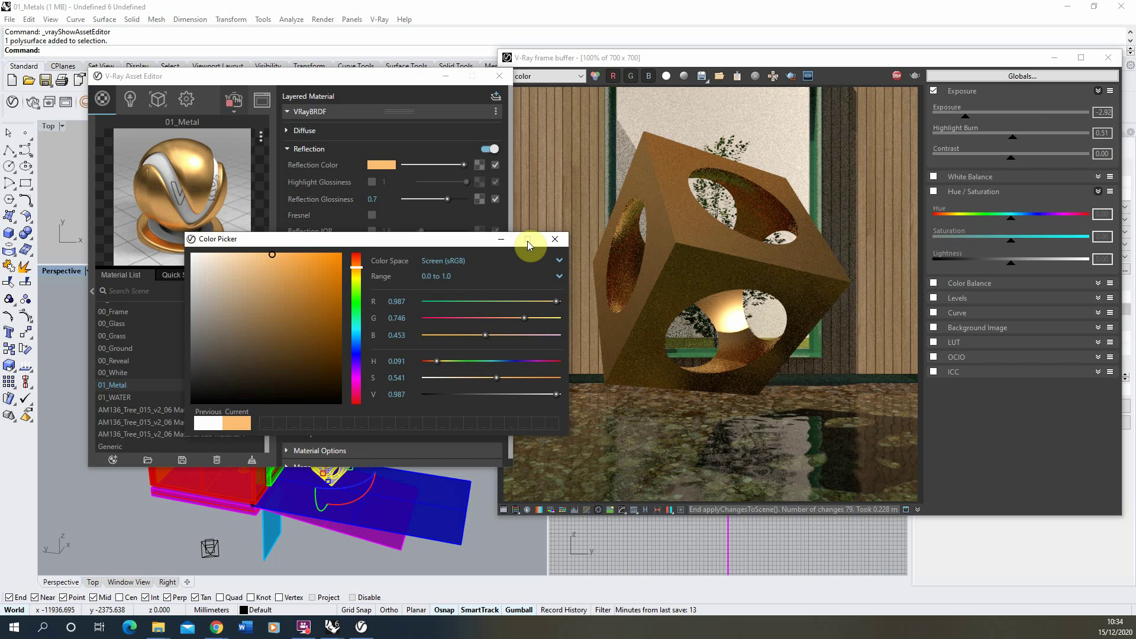
# - Enable bump mapping under 01_Metal's Maps and assign an Edges texture to it
pyautogui.click(554, 239)
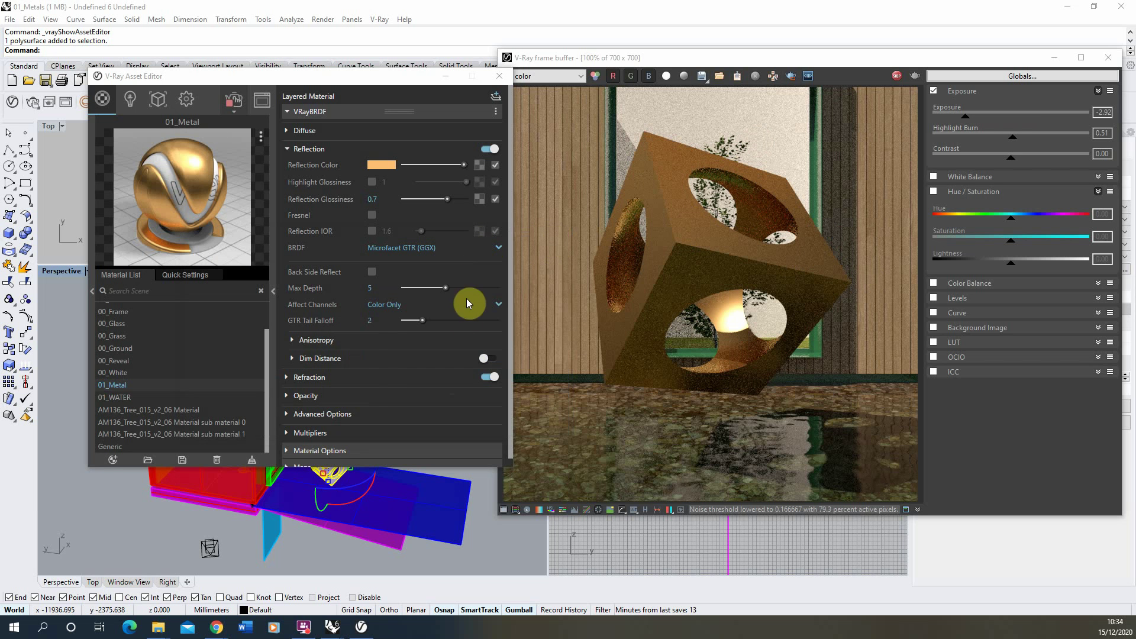
pyautogui.scroll(-1, 395, 370)
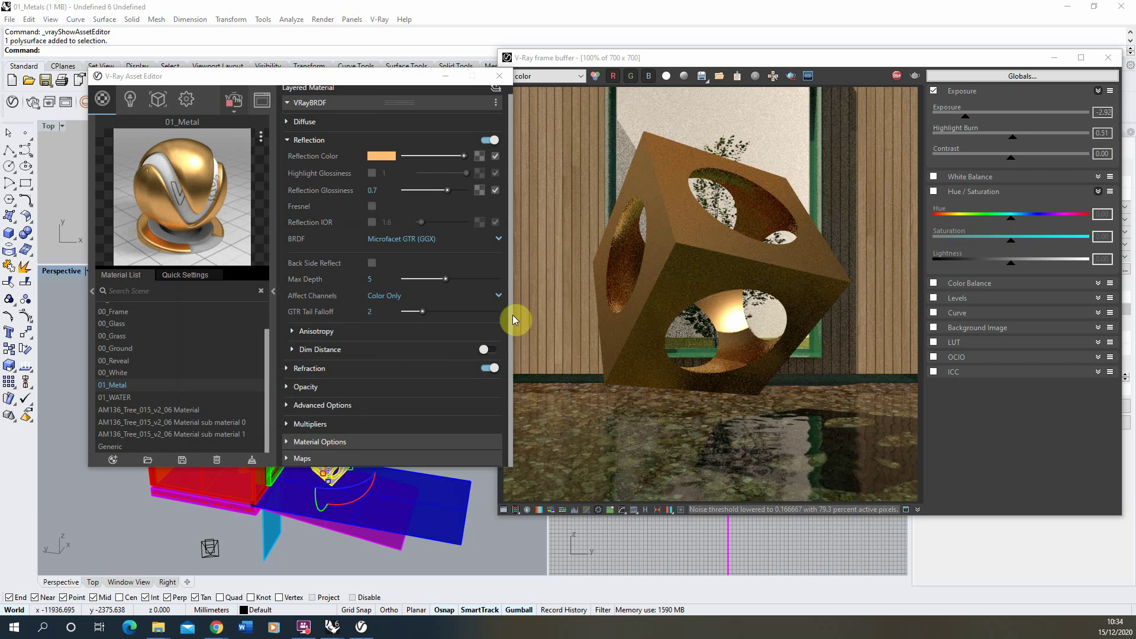
pyautogui.click(302, 458)
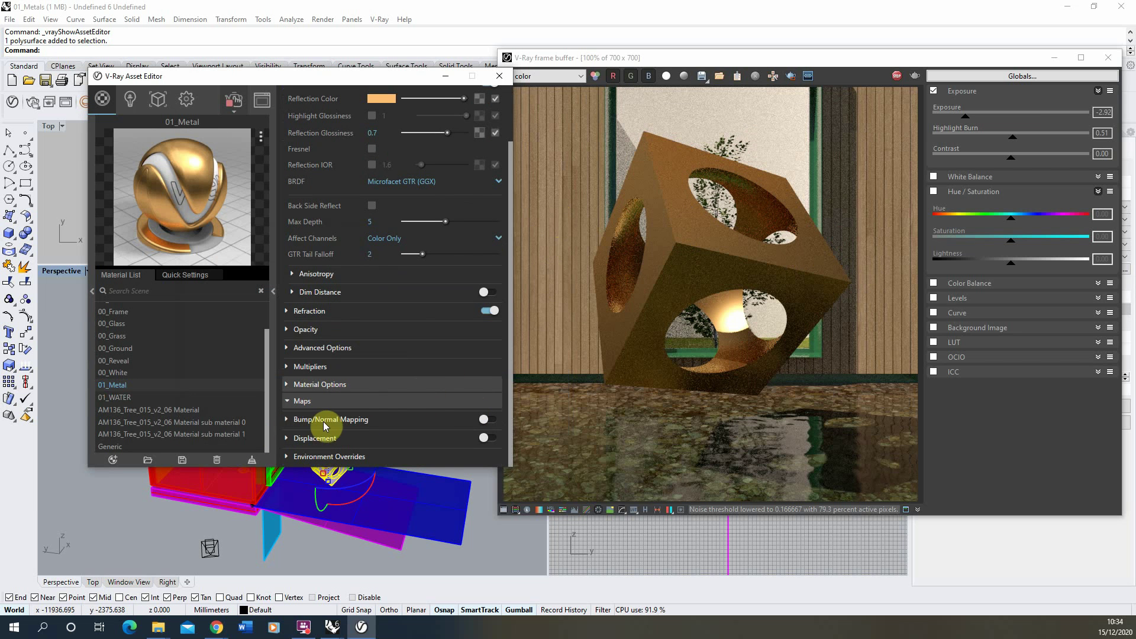
pyautogui.click(292, 421)
pyautogui.click(490, 419)
pyautogui.click(495, 436)
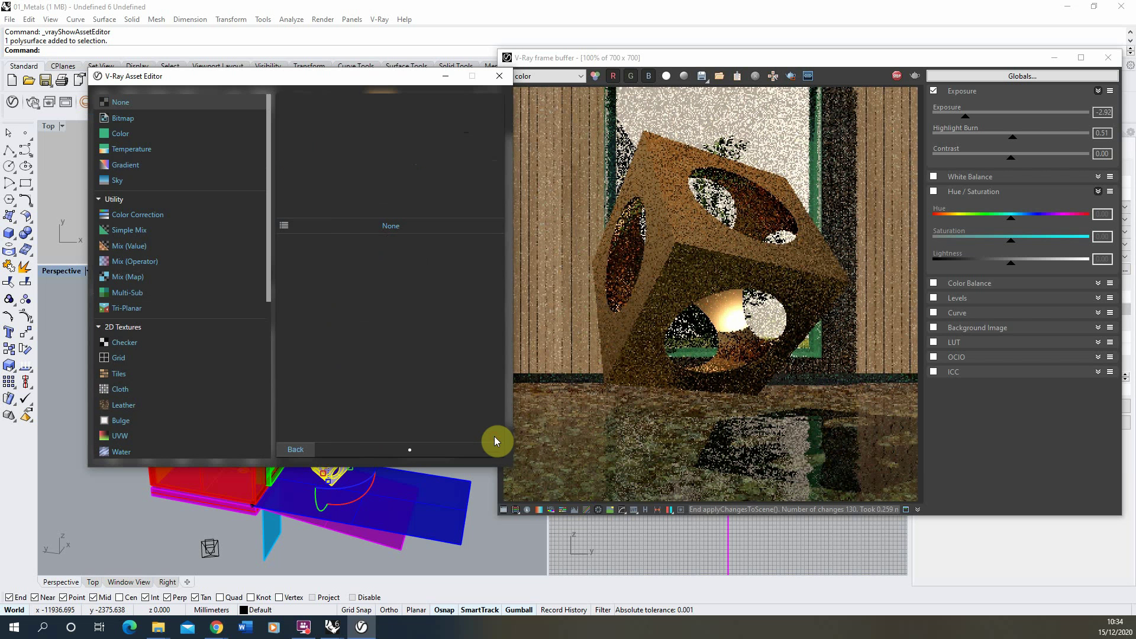
pyautogui.moveTo(268, 193); pyautogui.dragTo(279, 390)
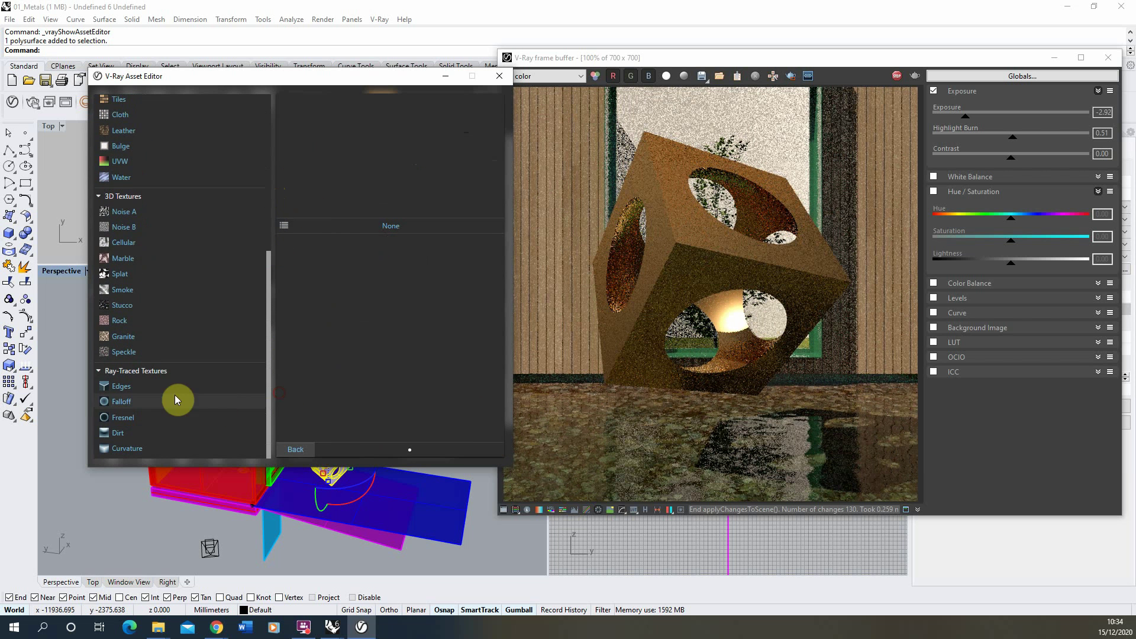
pyautogui.click(138, 387)
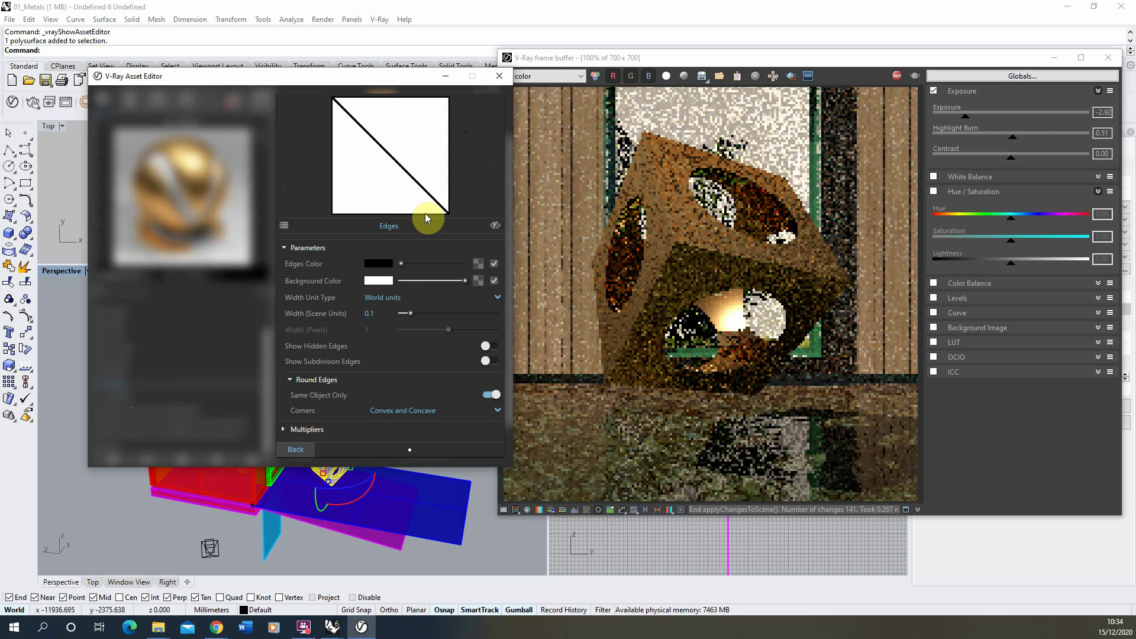
# - Set the Edges texture width to 5 and go back to 01_Metal
pyautogui.click(385, 314)
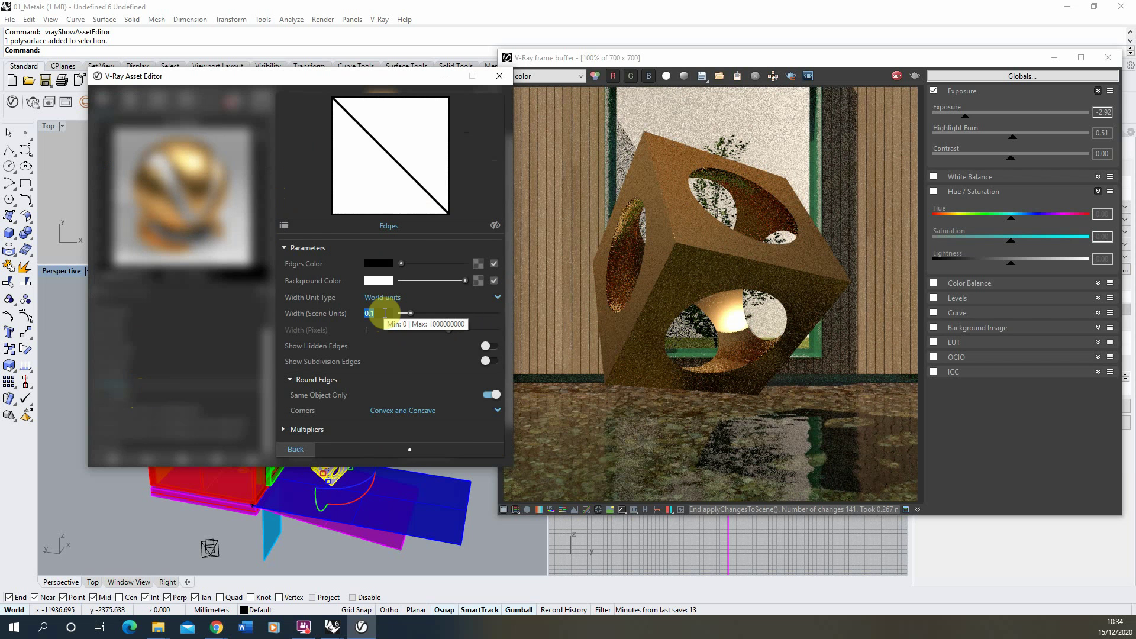
pyautogui.write('5')
pyautogui.press('Return')
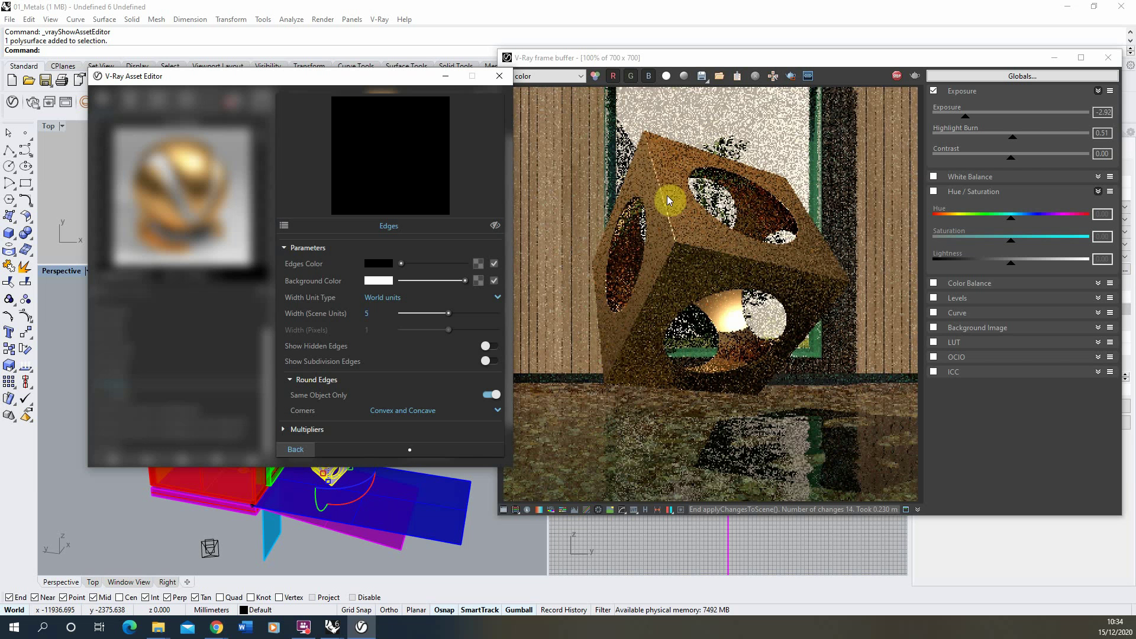
pyautogui.click(294, 449)
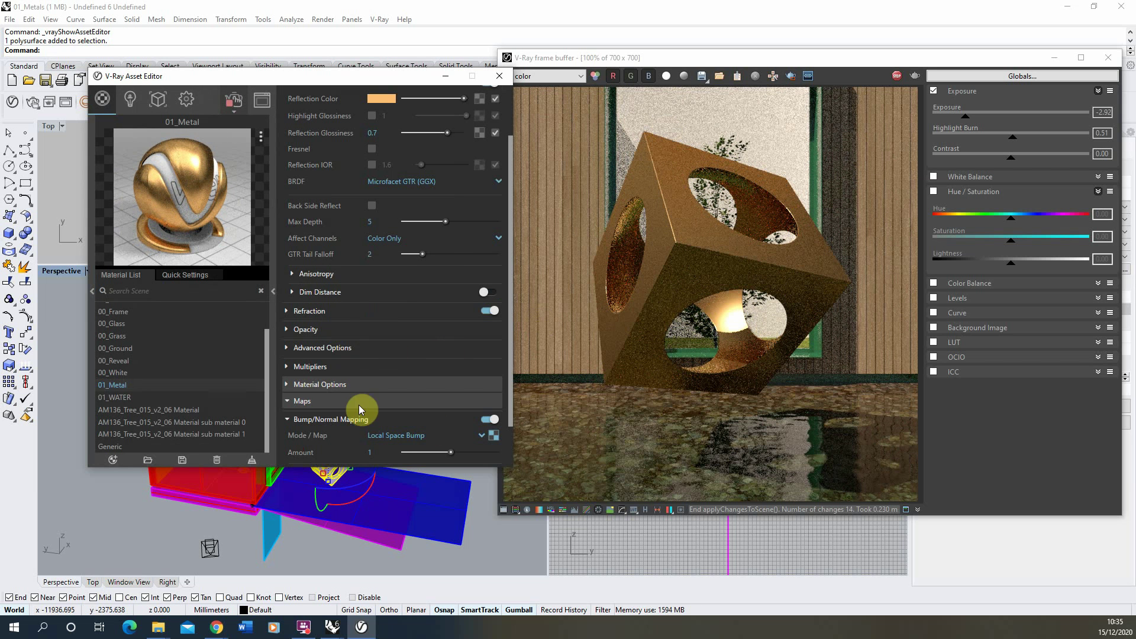
# - Change the Edges width to 20, then to 10 scene units, and return to 01_Metal
pyautogui.click(495, 437)
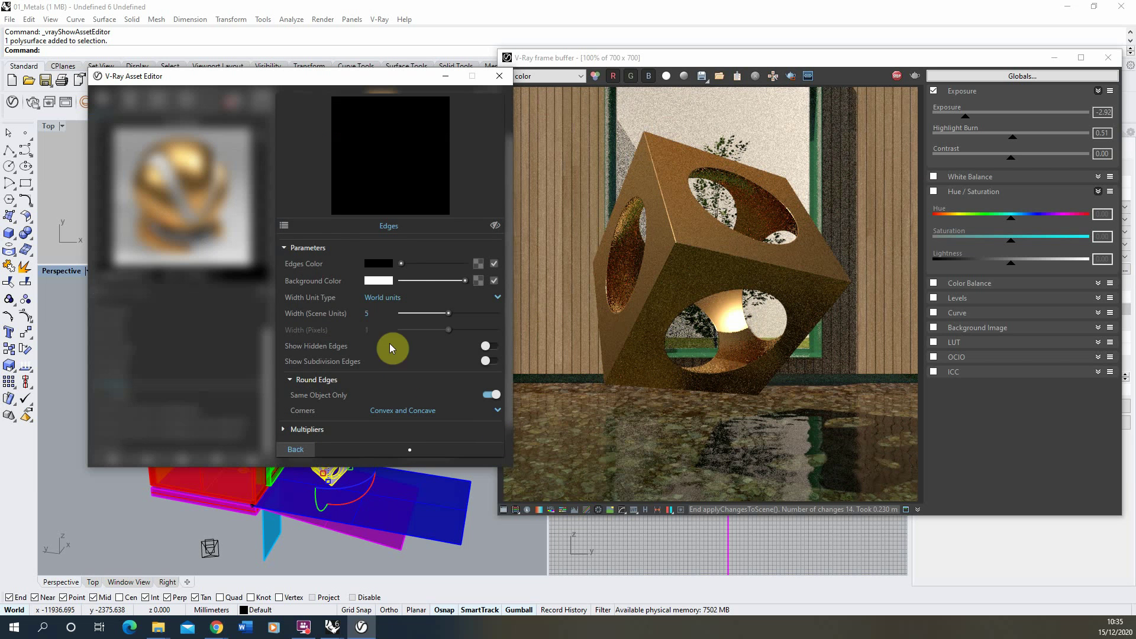
pyautogui.click(368, 313)
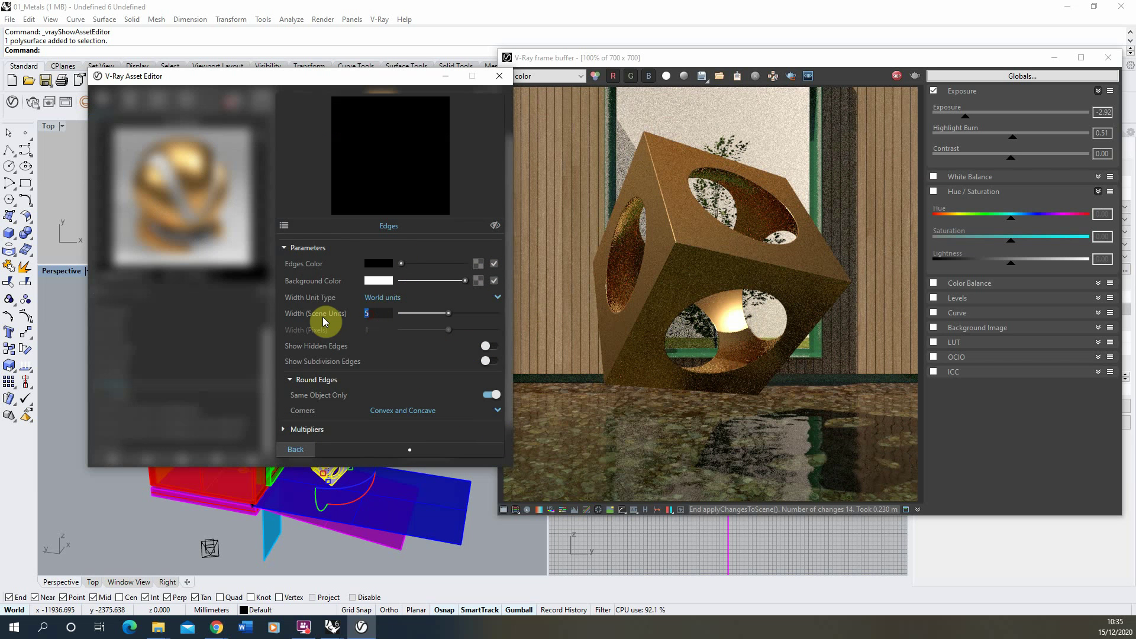
pyautogui.write('20')
pyautogui.press('Return')
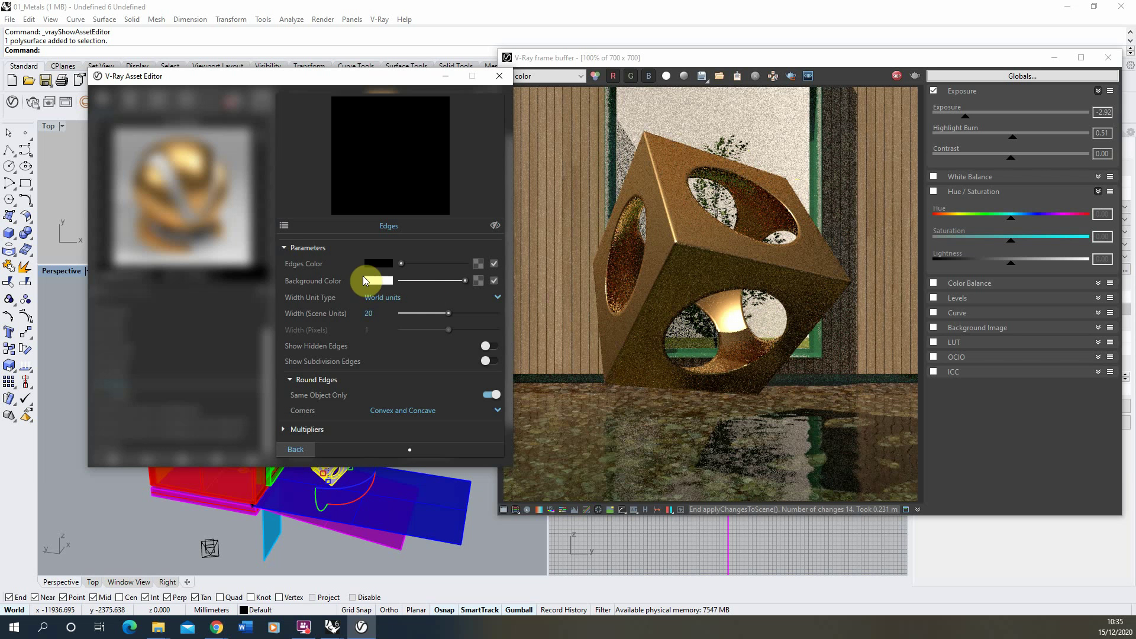
pyautogui.doubleClick(365, 313)
pyautogui.write('10')
pyautogui.press('Return')
pyautogui.click(305, 446)
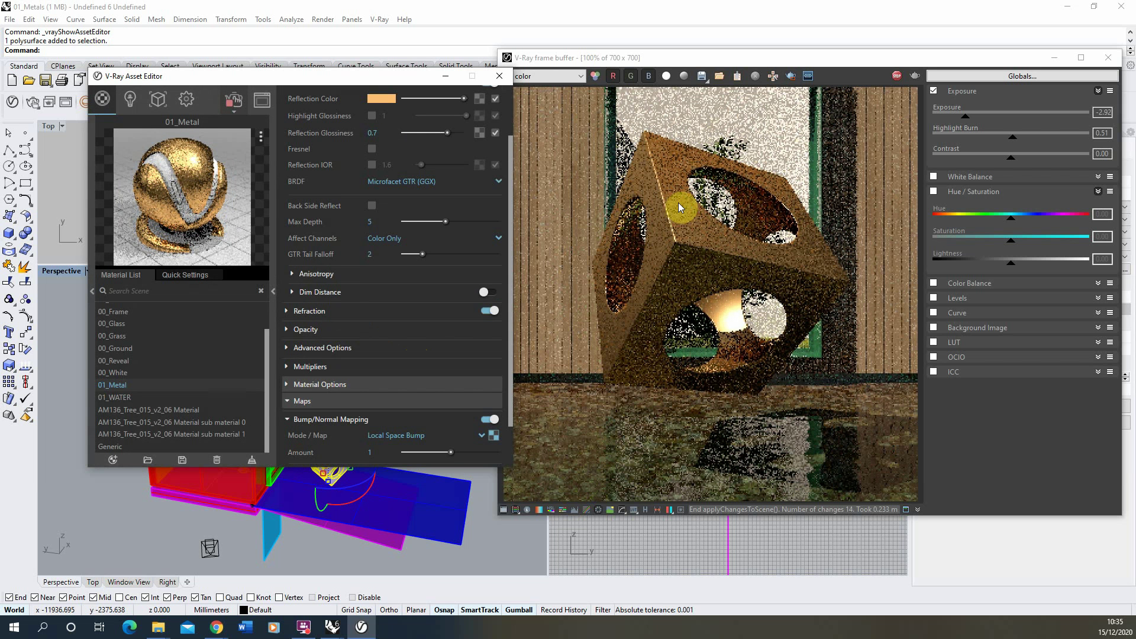
# - Raise reflection glossiness to 0.9 and stop the render once it looks right
pyautogui.scroll(2, 407, 234)
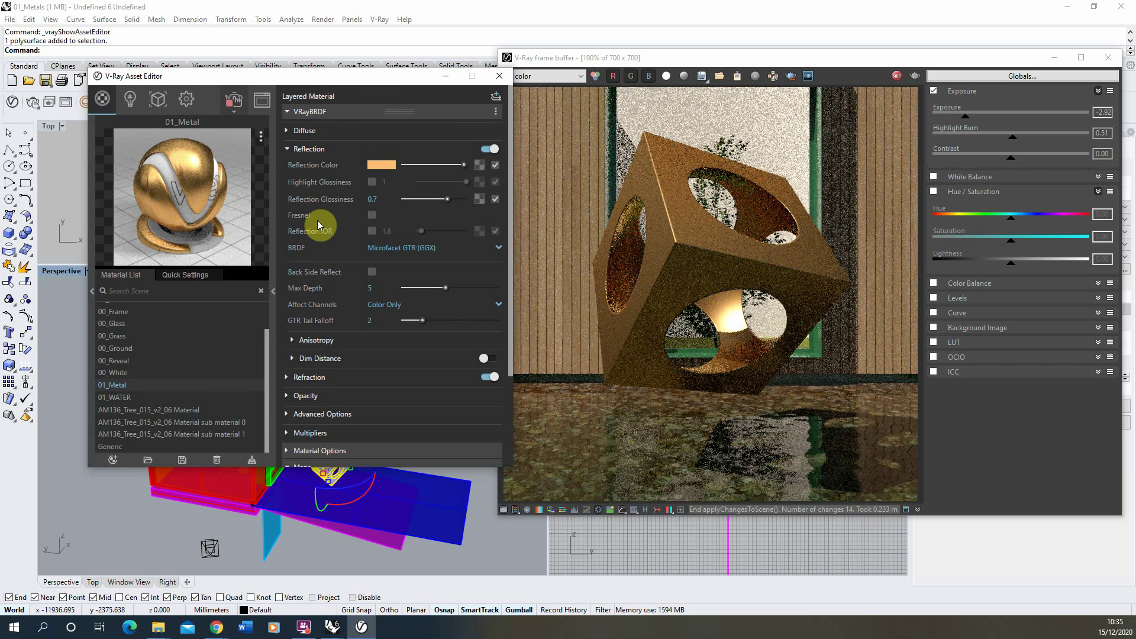
pyautogui.click(459, 200)
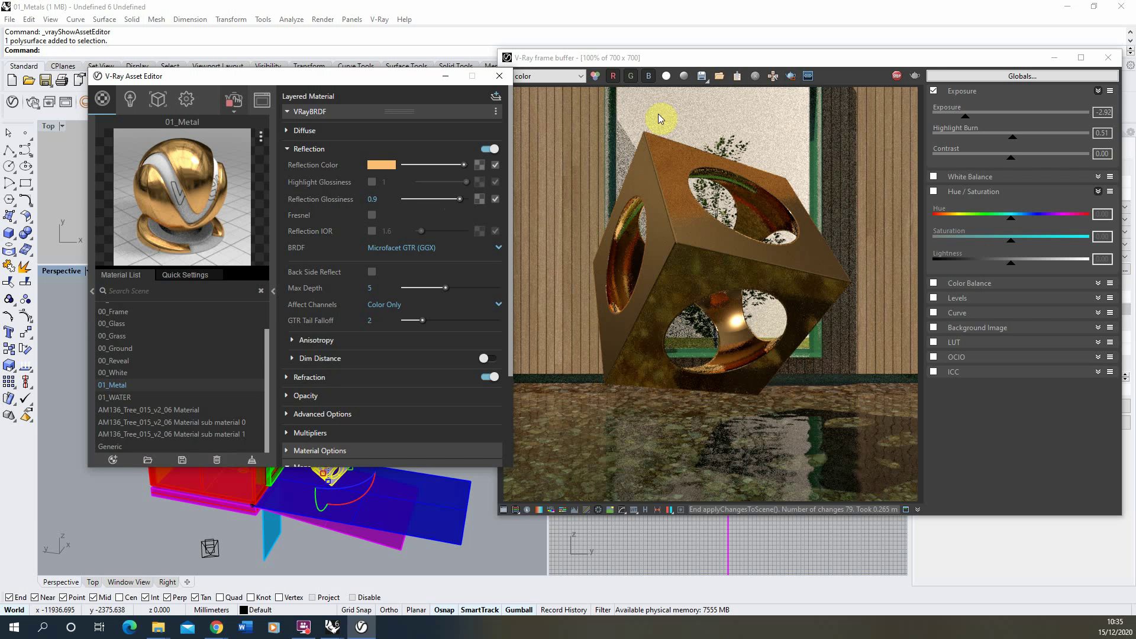
pyautogui.click(897, 77)
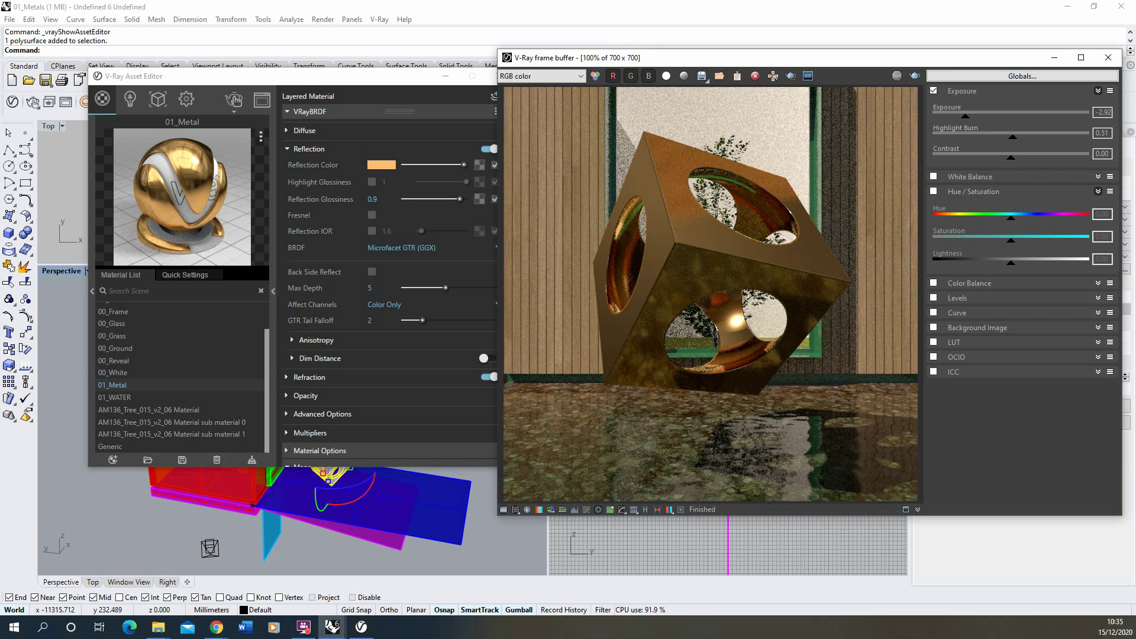
# - Switch to Textures.com in Chrome and open the Old Gold Surface material page
pyautogui.moveTo(220, 629)
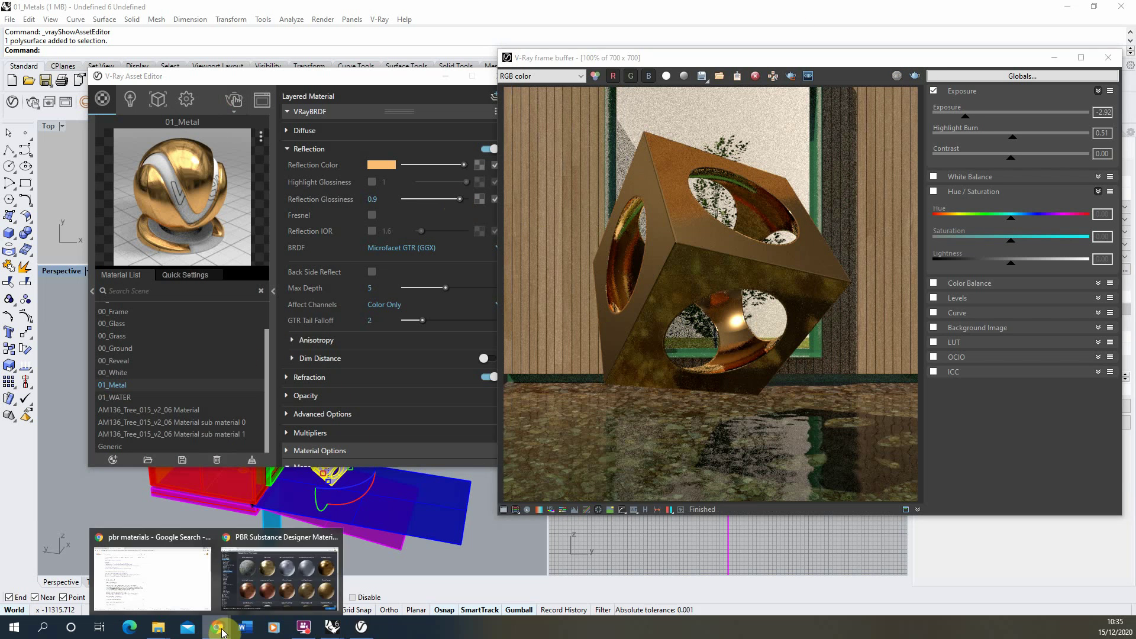
pyautogui.click(295, 577)
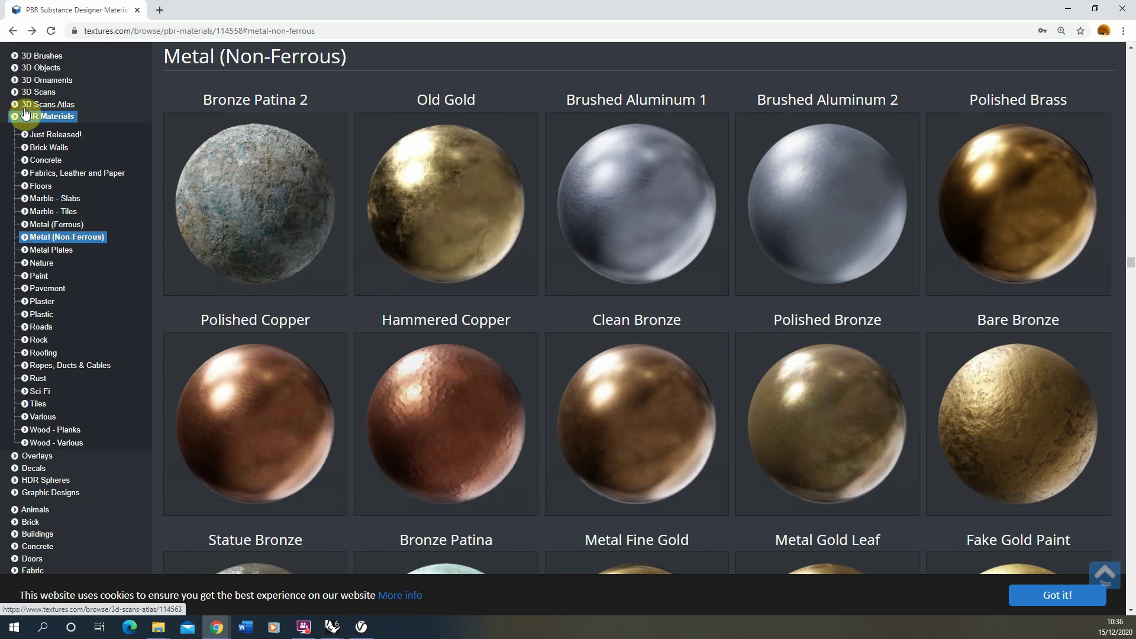
pyautogui.click(459, 205)
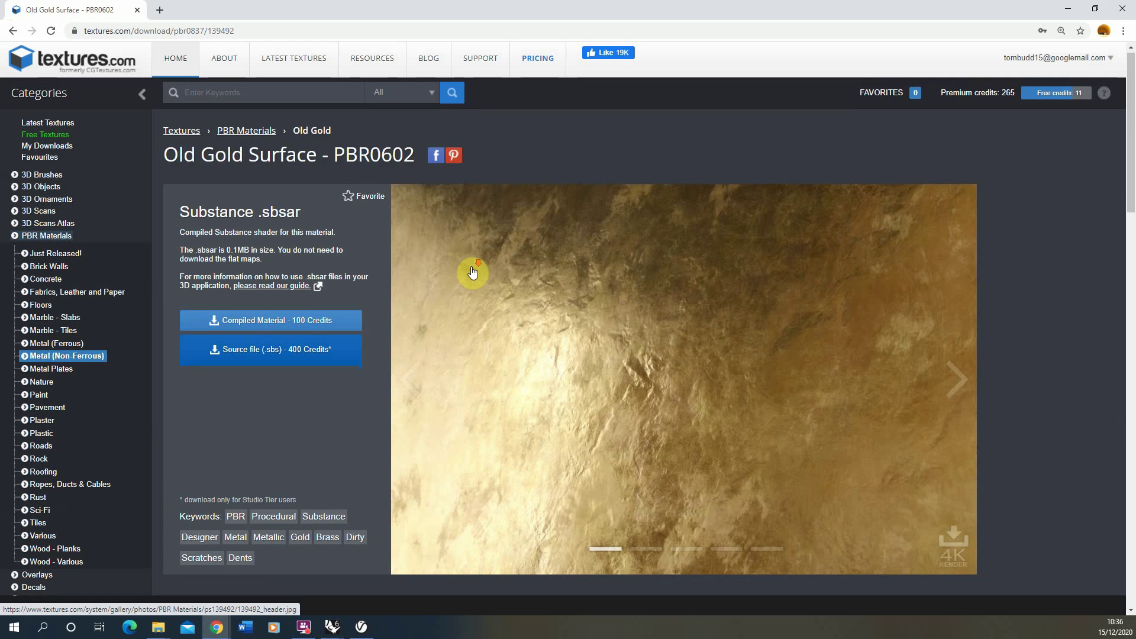
# - Download the medium Roughness map from Flat Maps, then minimize Chrome
pyautogui.scroll(-5, 510, 254)
pyautogui.scroll(3, 541, 257)
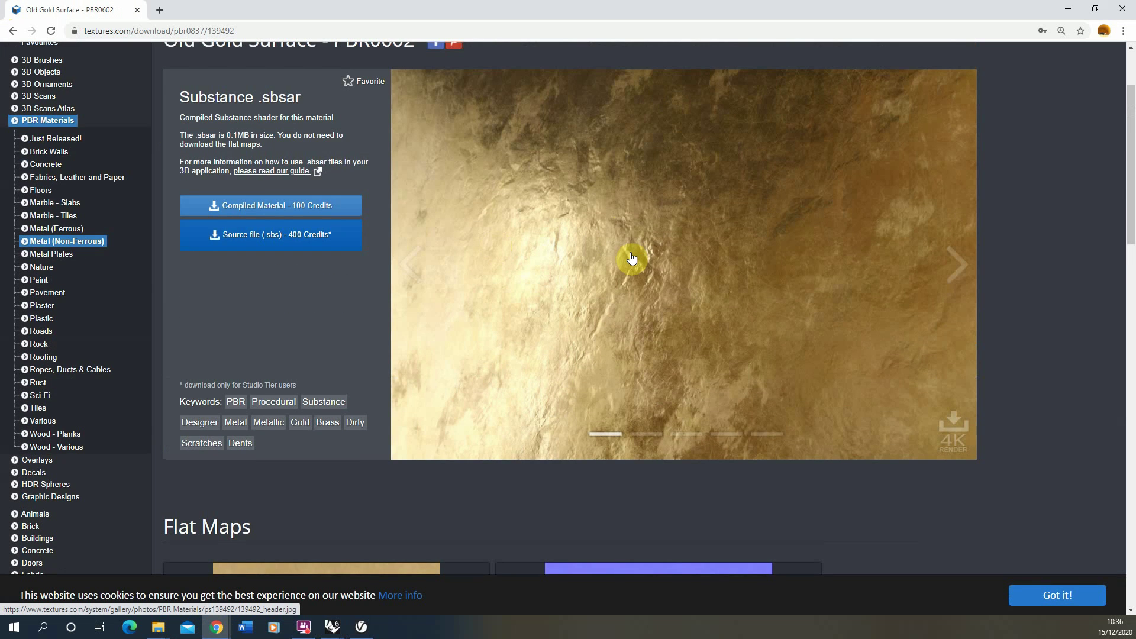
pyautogui.scroll(-5, 592, 274)
pyautogui.scroll(-2, 594, 272)
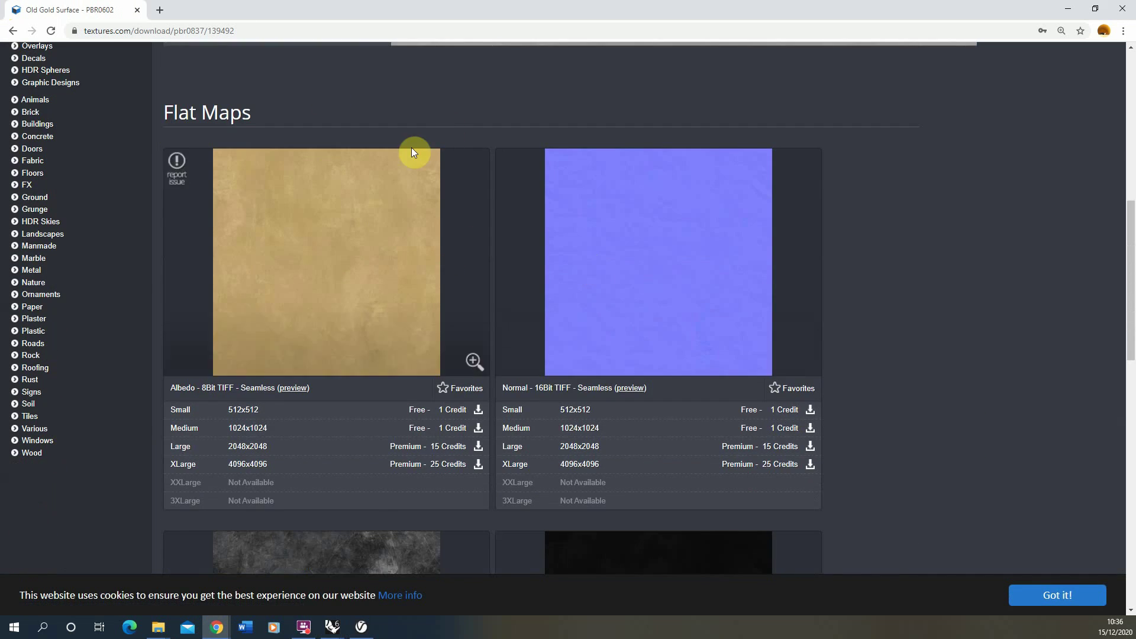
pyautogui.scroll(-2, 397, 178)
pyautogui.scroll(2, 414, 214)
pyautogui.scroll(-9, 667, 257)
pyautogui.scroll(2, 396, 228)
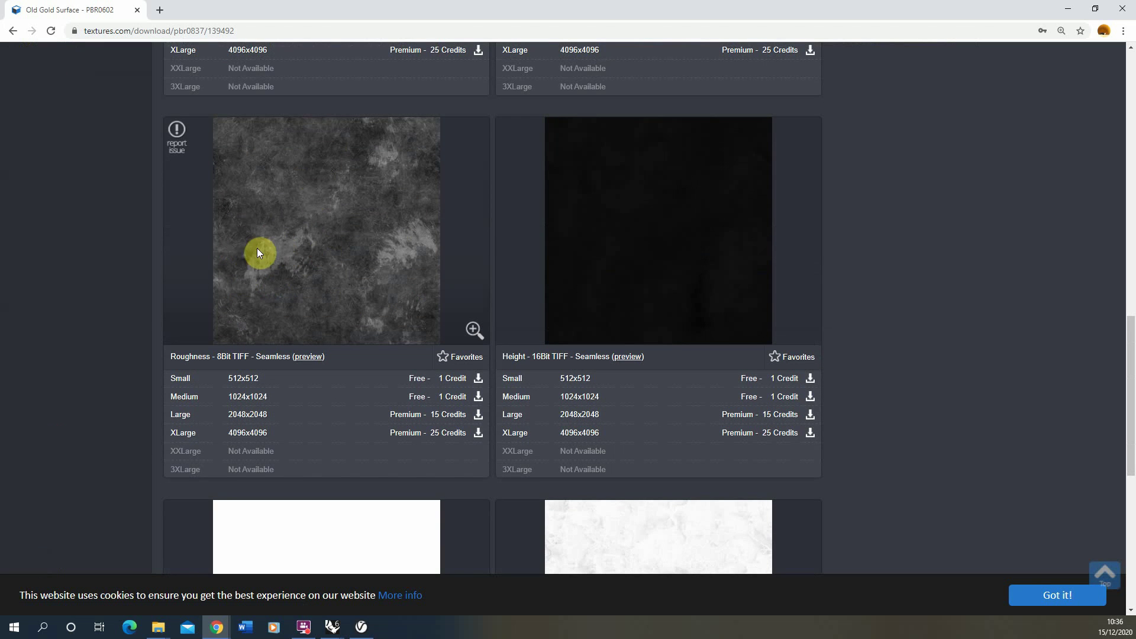
pyautogui.click(478, 397)
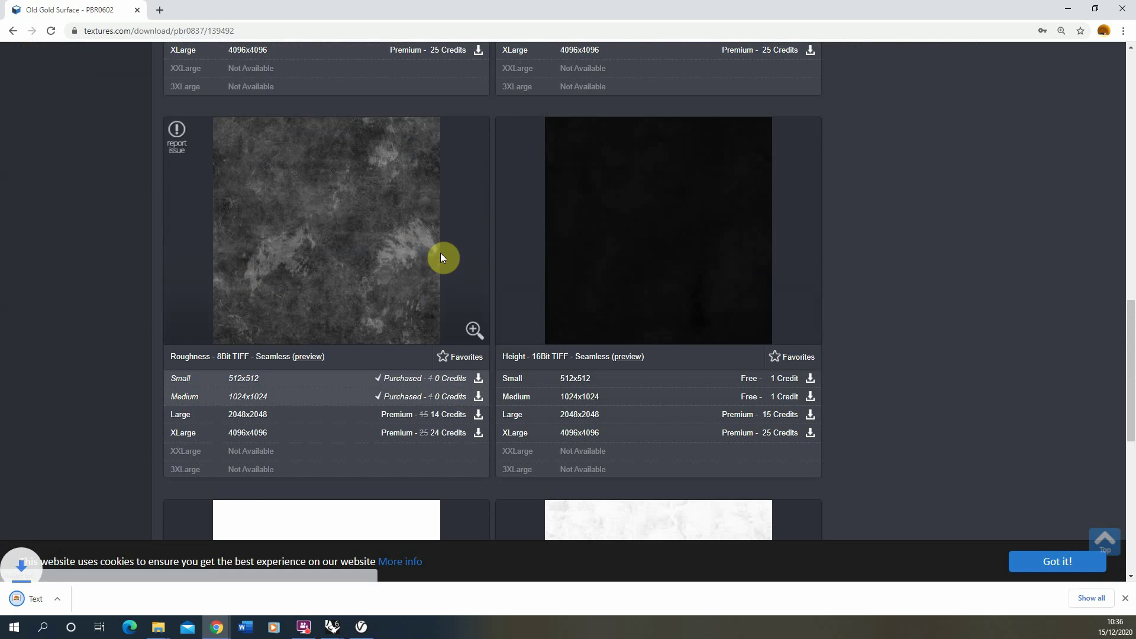
pyautogui.click(1068, 9)
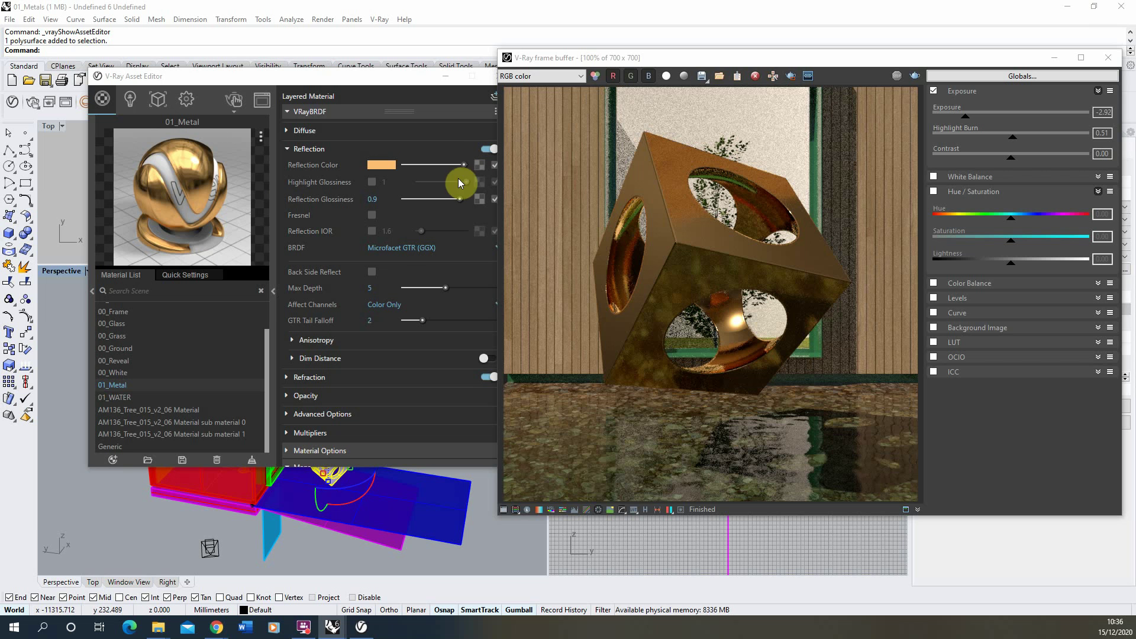
# - Load the Old Gold roughness TIFF from Downloads as a bitmap on 01_Metal's reflection glossiness
pyautogui.moveTo(394, 84); pyautogui.dragTo(375, 84)
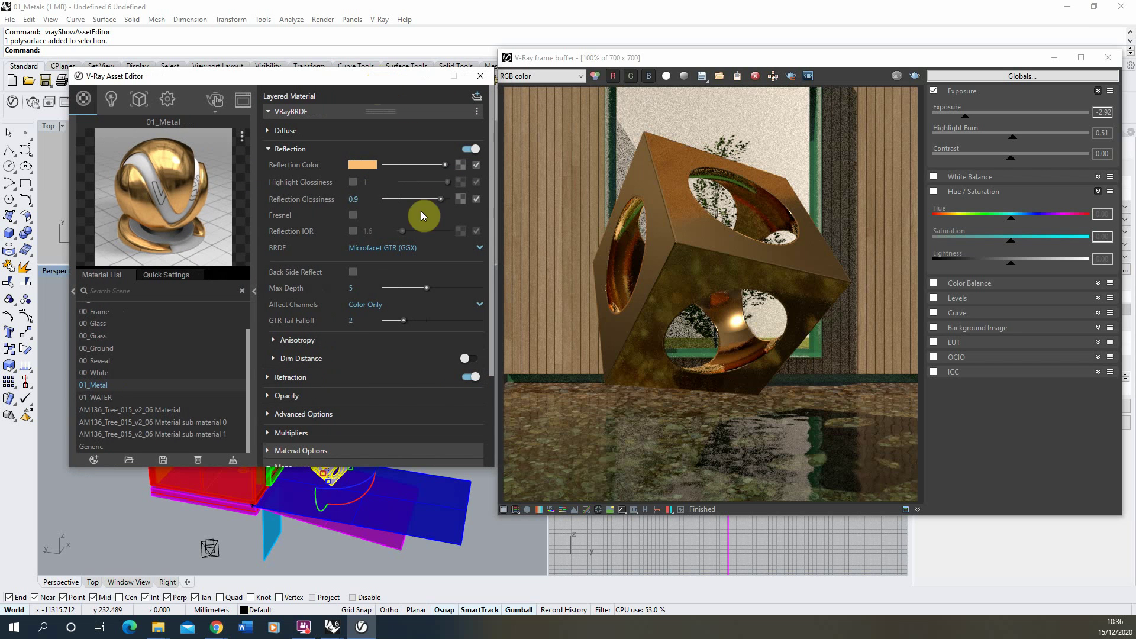
pyautogui.click(459, 199)
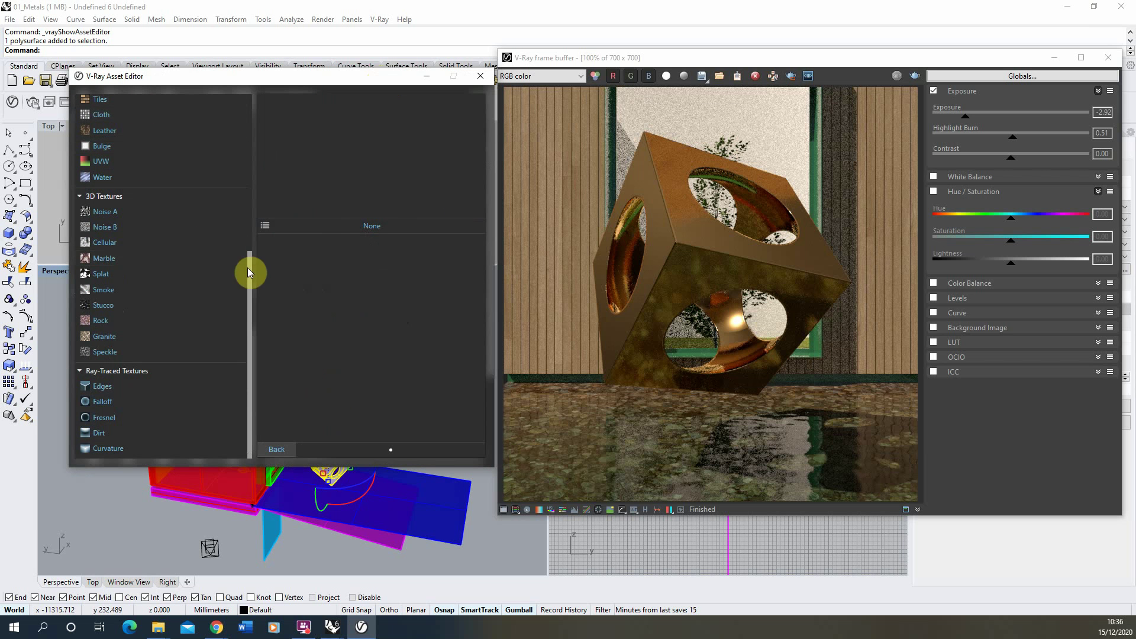
pyautogui.moveTo(248, 274); pyautogui.dragTo(246, 113)
pyautogui.click(129, 120)
pyautogui.moveTo(285, 94); pyautogui.dragTo(252, 76)
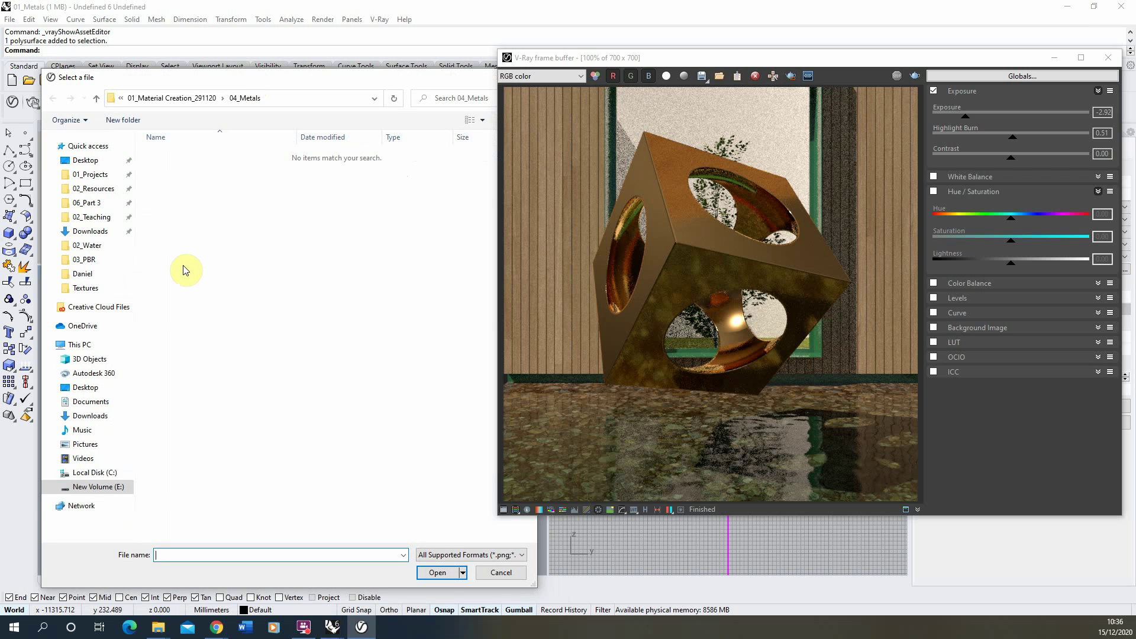
pyautogui.click(90, 231)
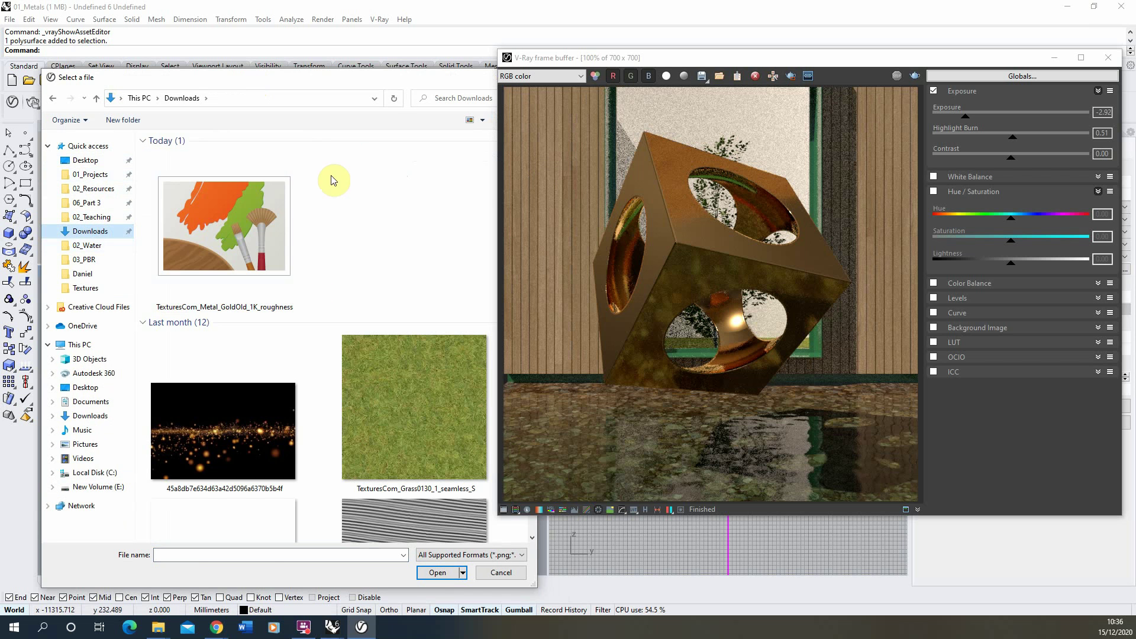
pyautogui.click(230, 223)
pyautogui.click(438, 572)
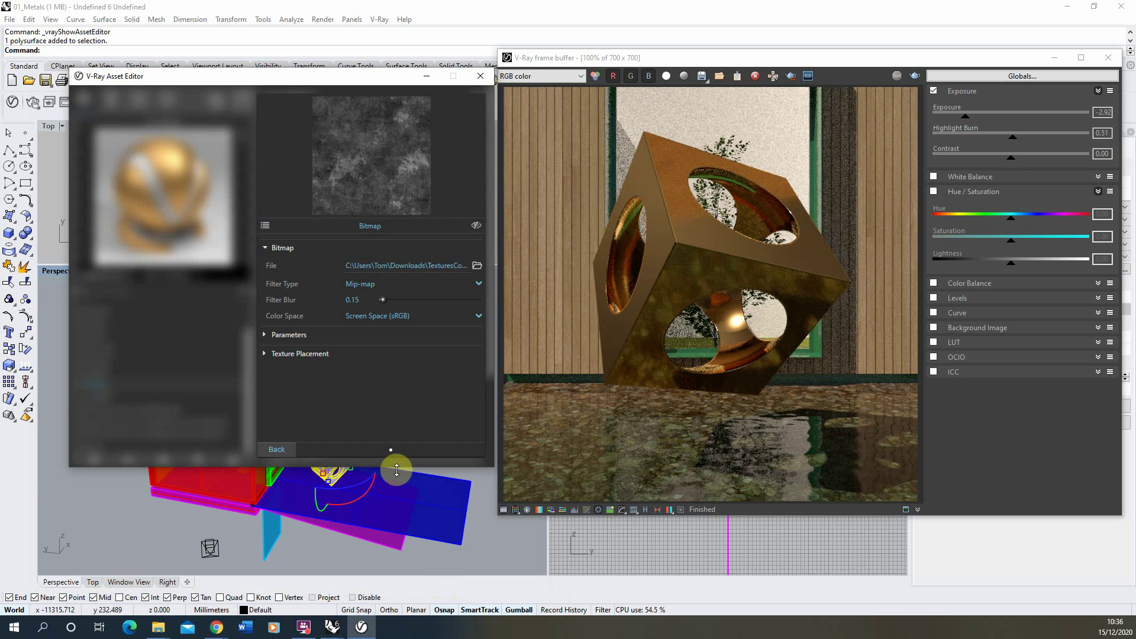
pyautogui.click(277, 450)
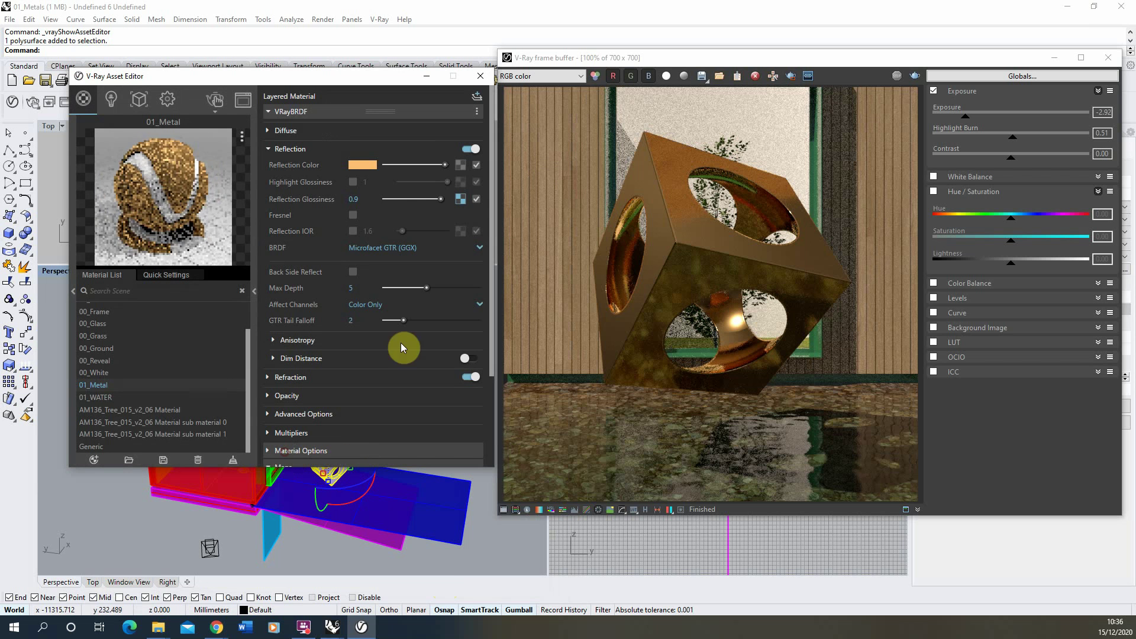
# - Re-render the Window View so the cube shows the roughness-mapped gold, keeping the frame buffer in view
pyautogui.click(216, 102)
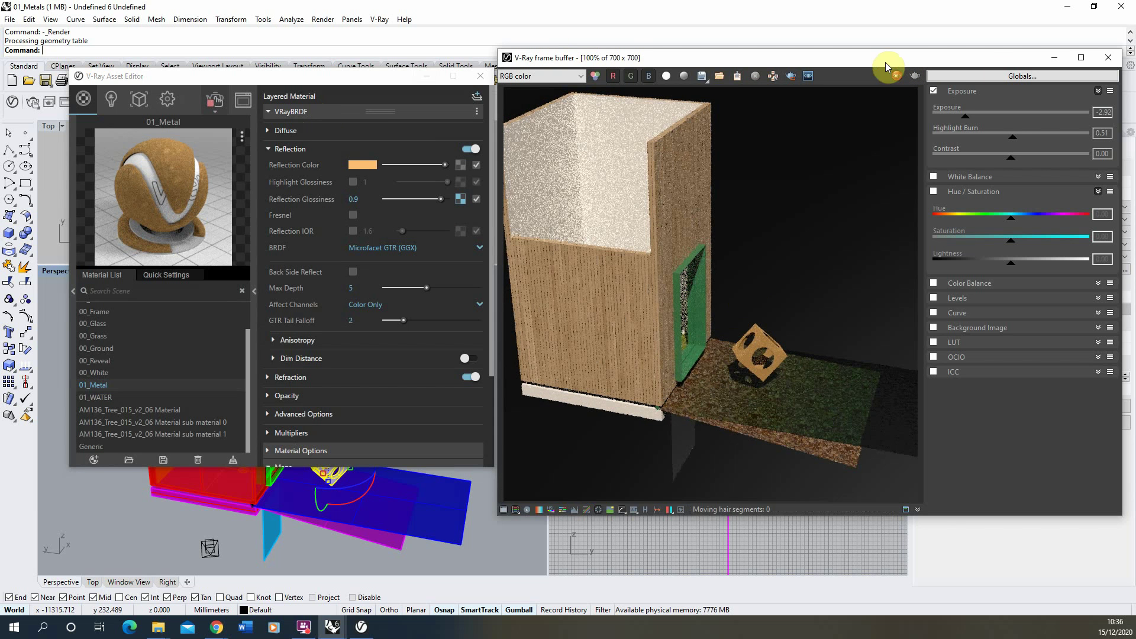
pyautogui.moveTo(884, 59); pyautogui.dragTo(881, 192)
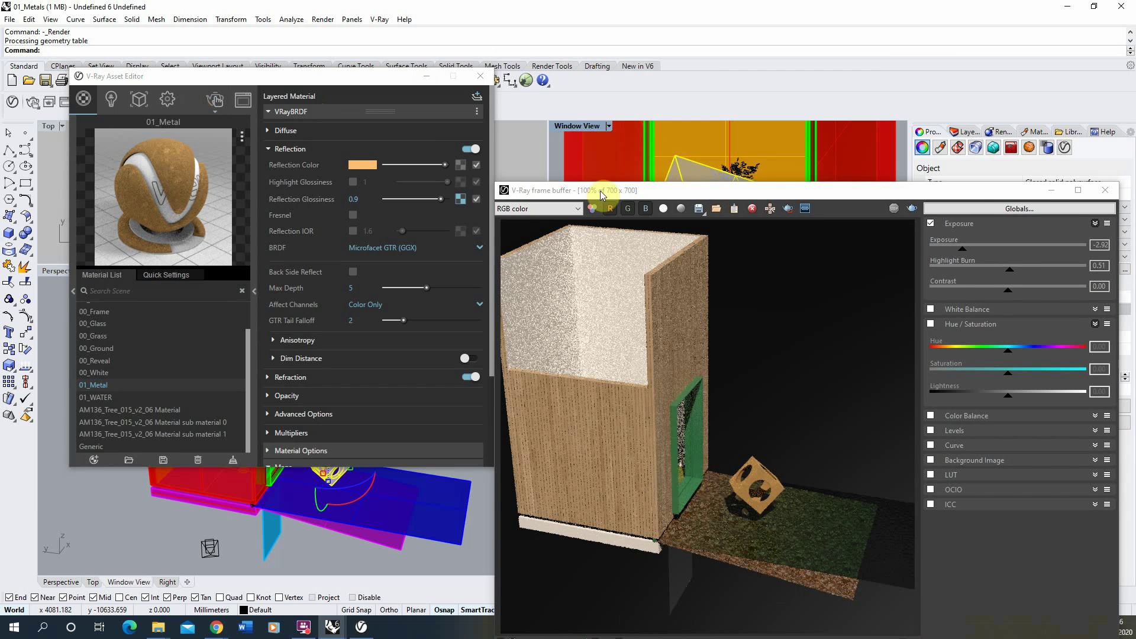
pyautogui.moveTo(601, 191); pyautogui.dragTo(606, 152)
pyautogui.click(214, 100)
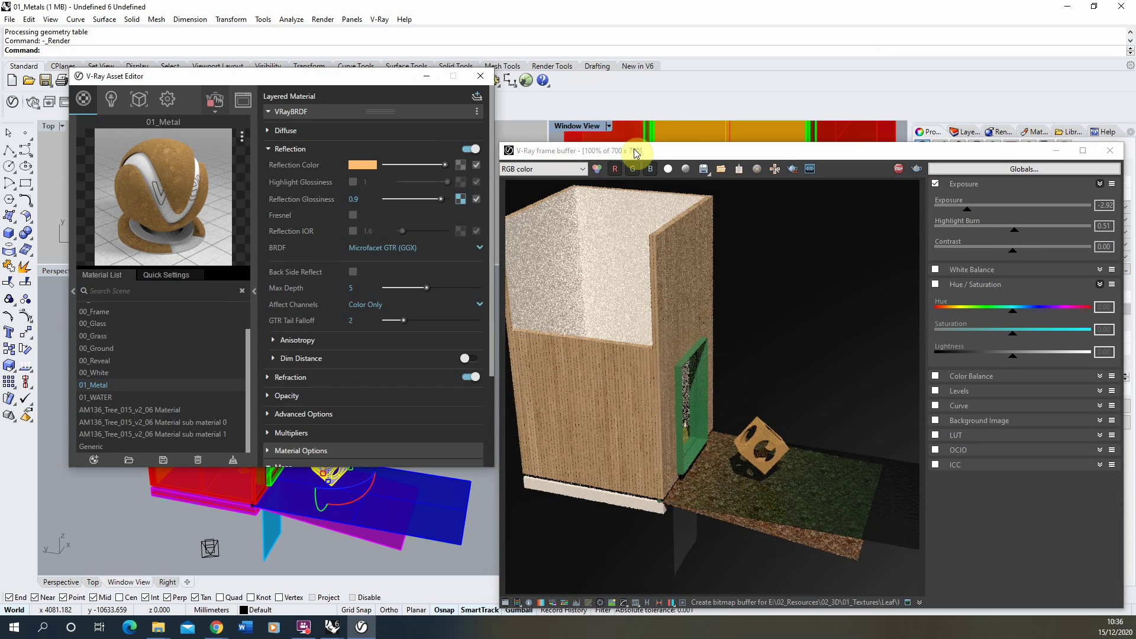
pyautogui.moveTo(634, 148); pyautogui.dragTo(630, 50)
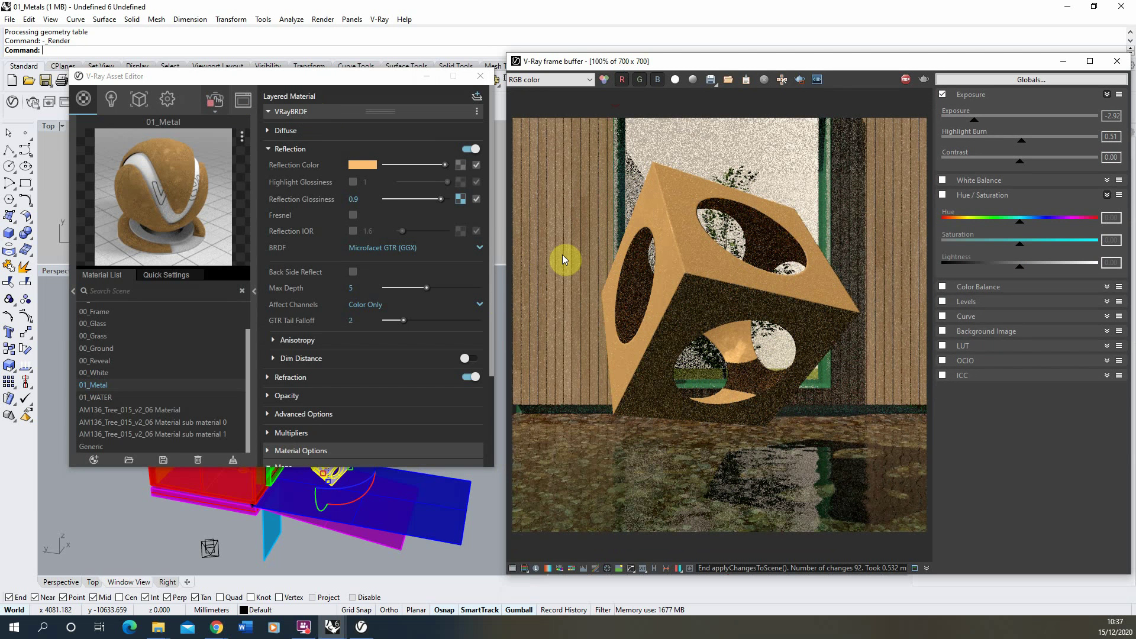
# - In the glossiness bitmap's Color Manipulation, try Invert Alpha on and off, then enable Invert Texture
pyautogui.click(462, 199)
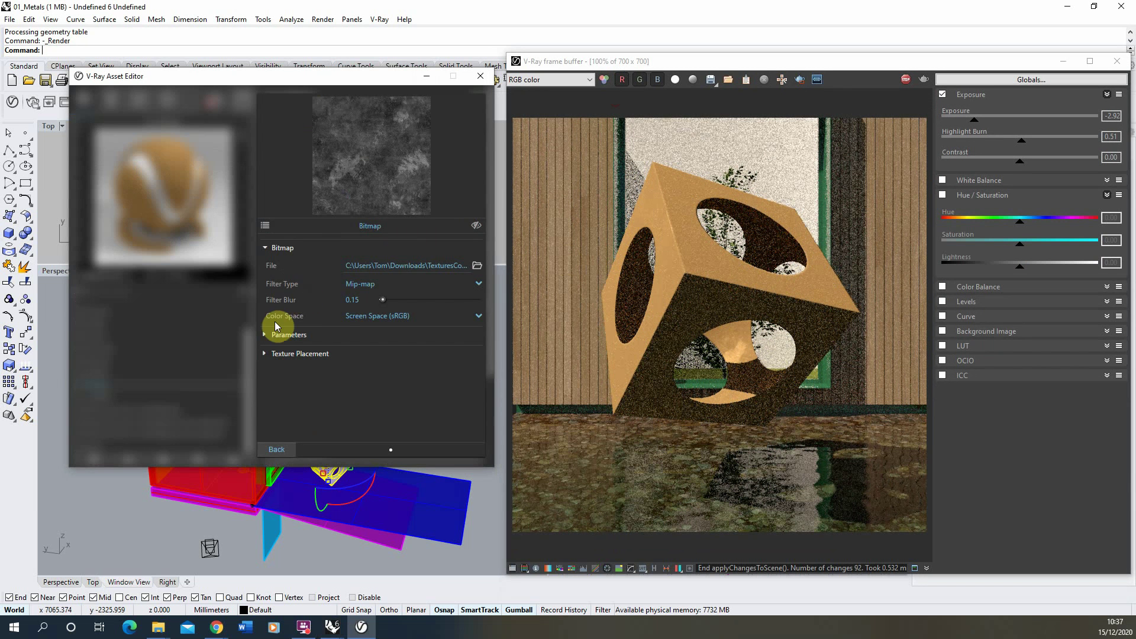
pyautogui.click(279, 336)
pyautogui.click(290, 355)
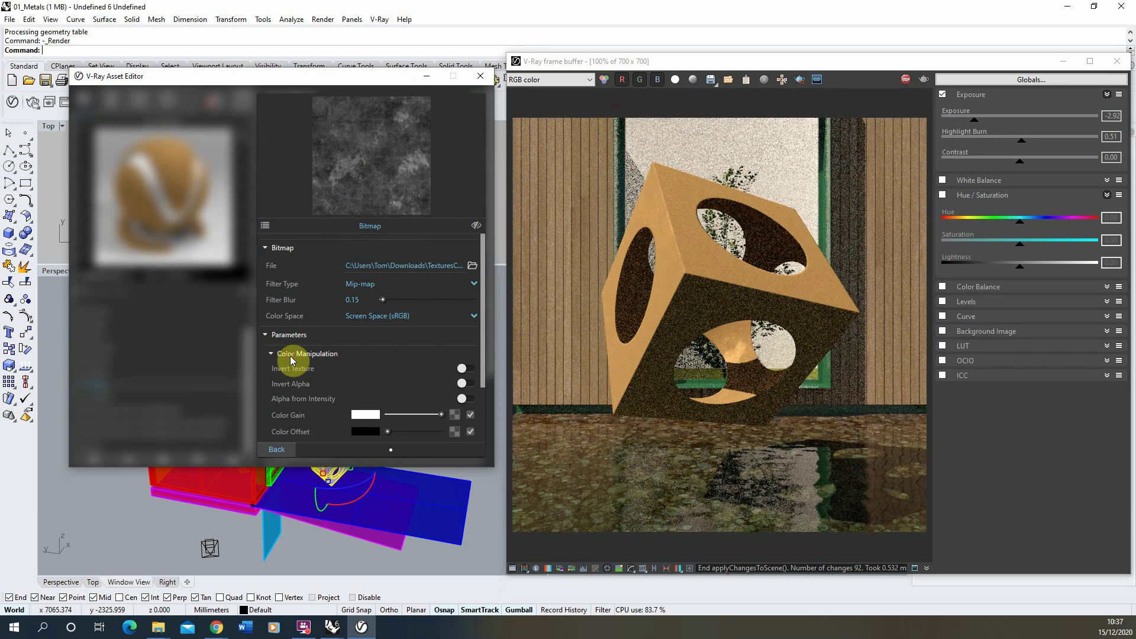
pyautogui.click(466, 385)
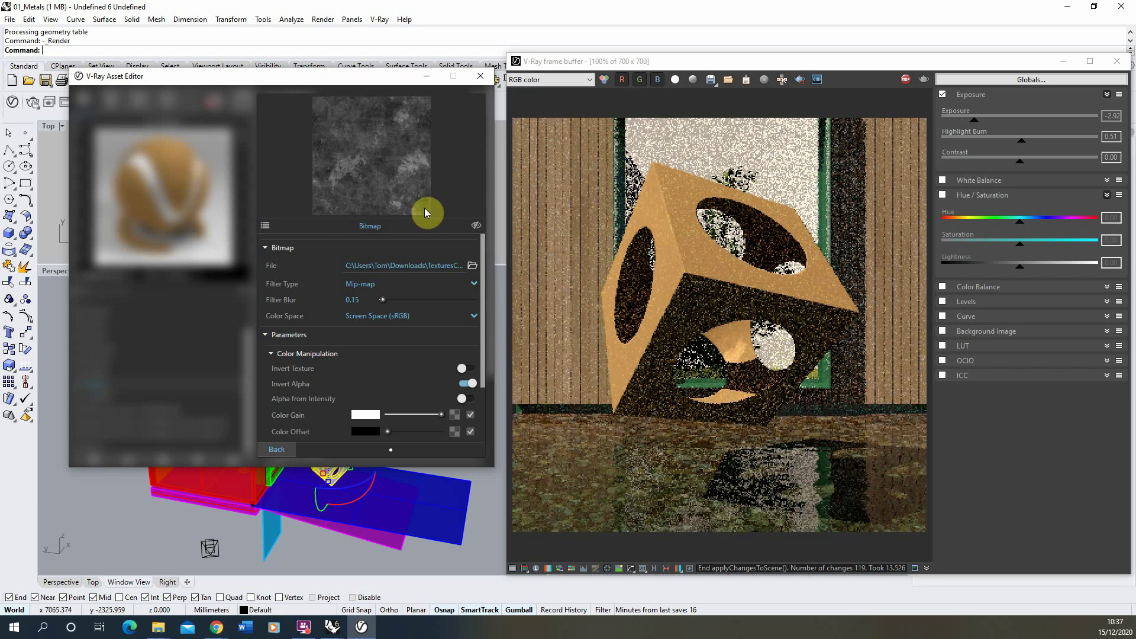
pyautogui.click(466, 383)
pyautogui.click(466, 369)
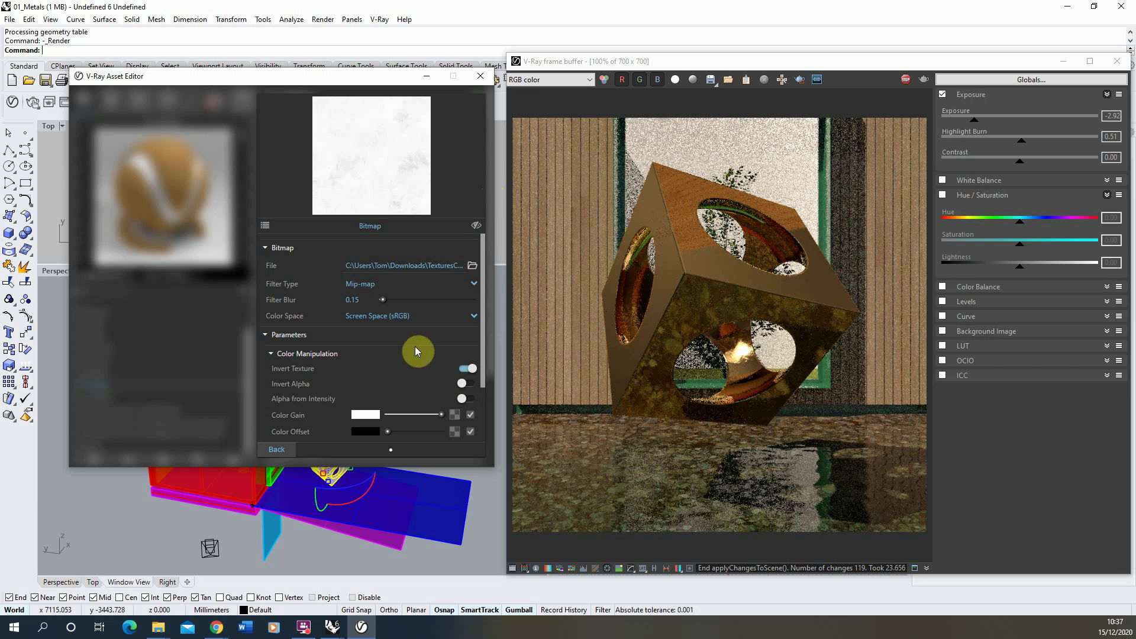
# - Turn Invert Texture off and raise the roughness bitmap's Color Offset, easing it slightly back
pyautogui.click(467, 369)
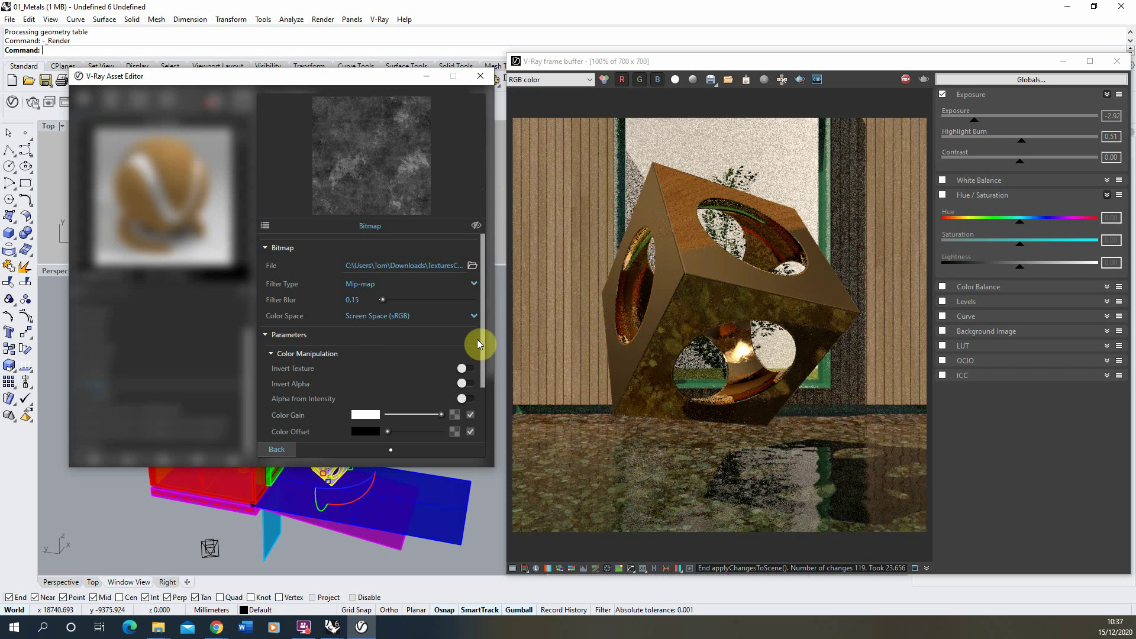
pyautogui.moveTo(396, 431); pyautogui.dragTo(407, 432)
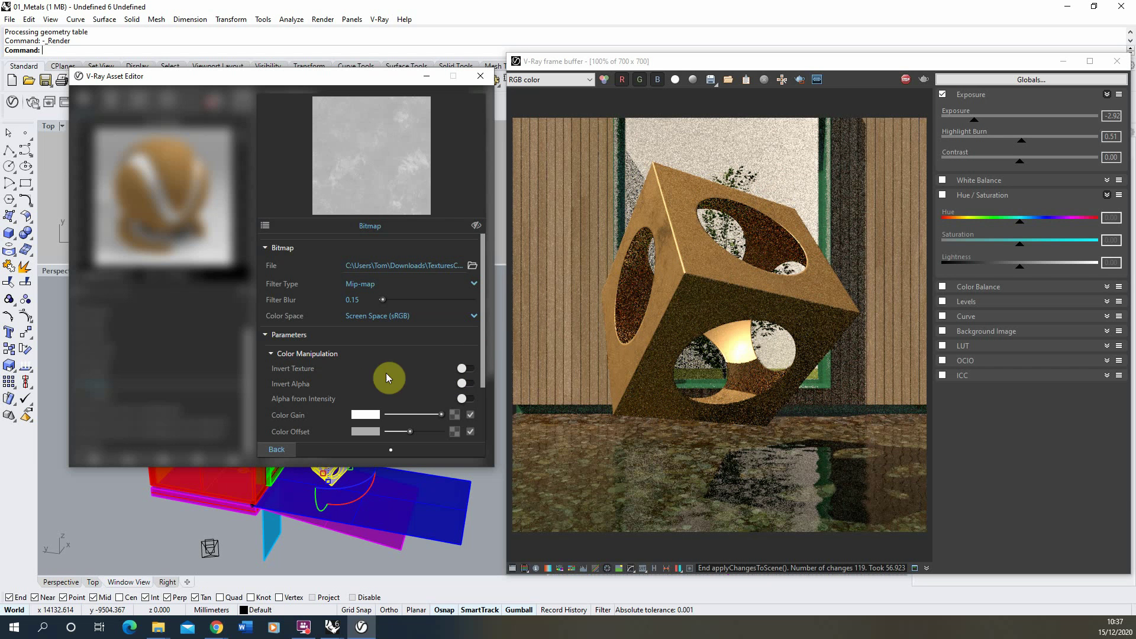
pyautogui.click(420, 432)
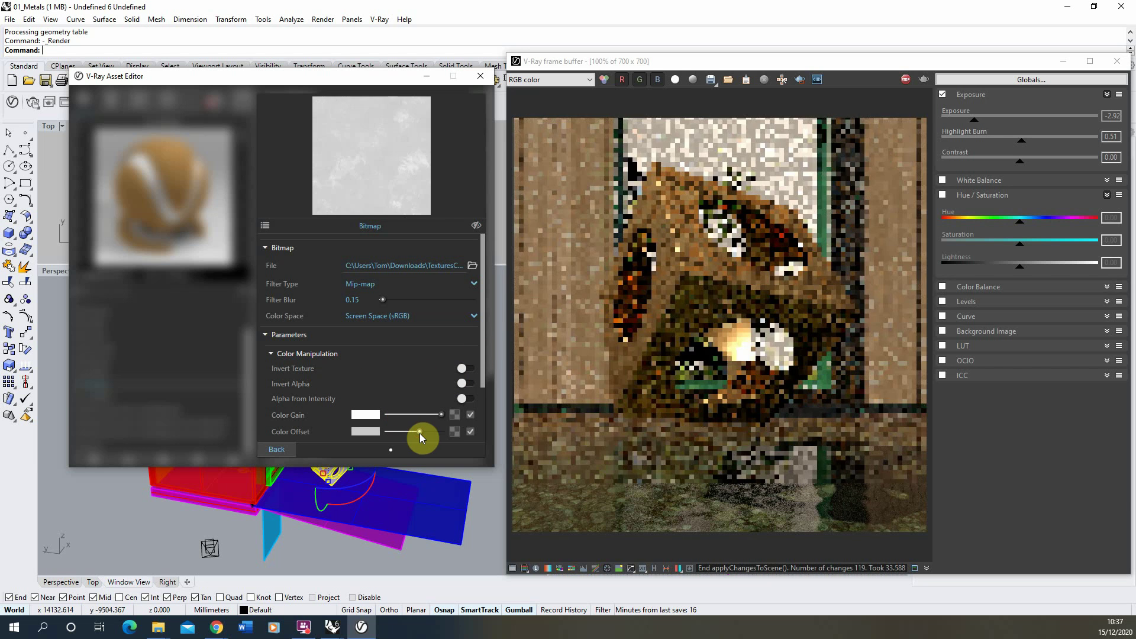
pyautogui.click(427, 430)
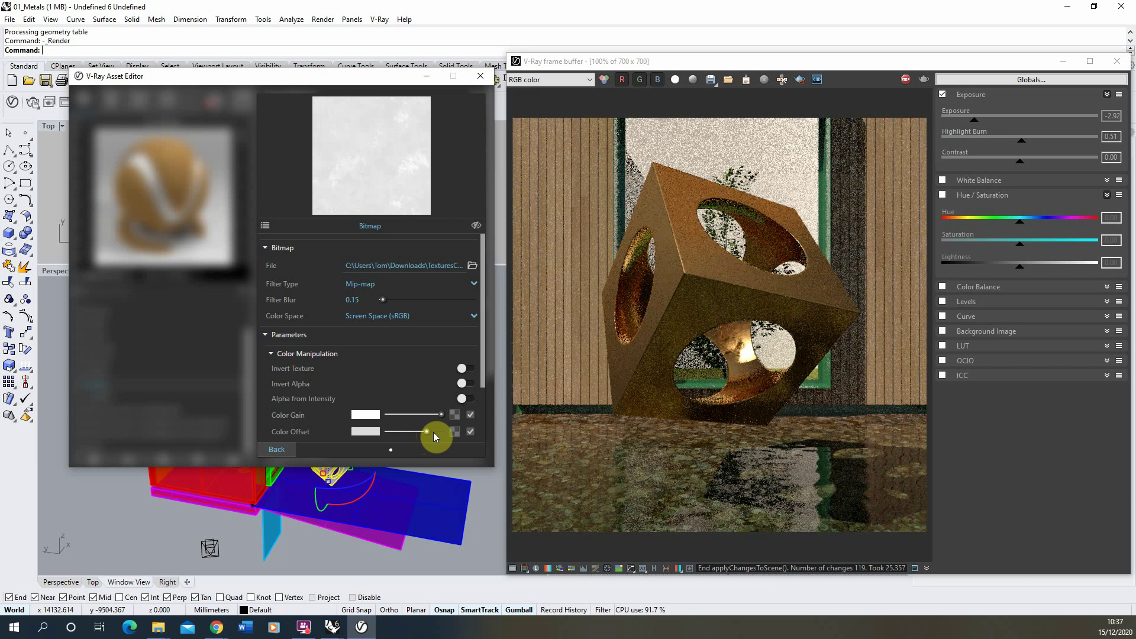
pyautogui.click(435, 432)
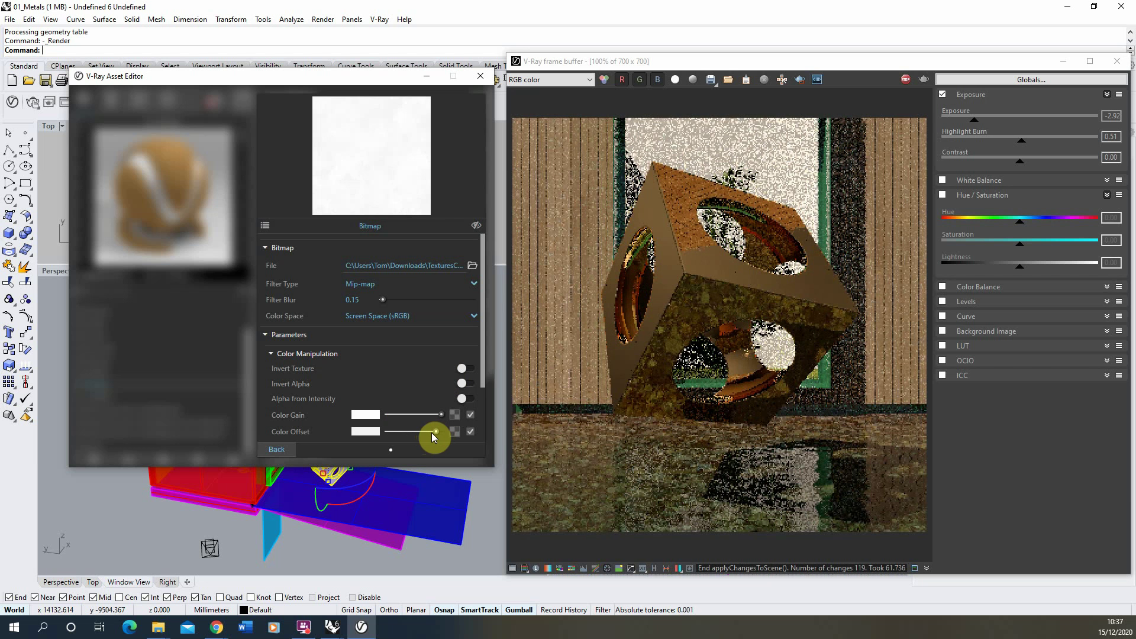
pyautogui.click(432, 432)
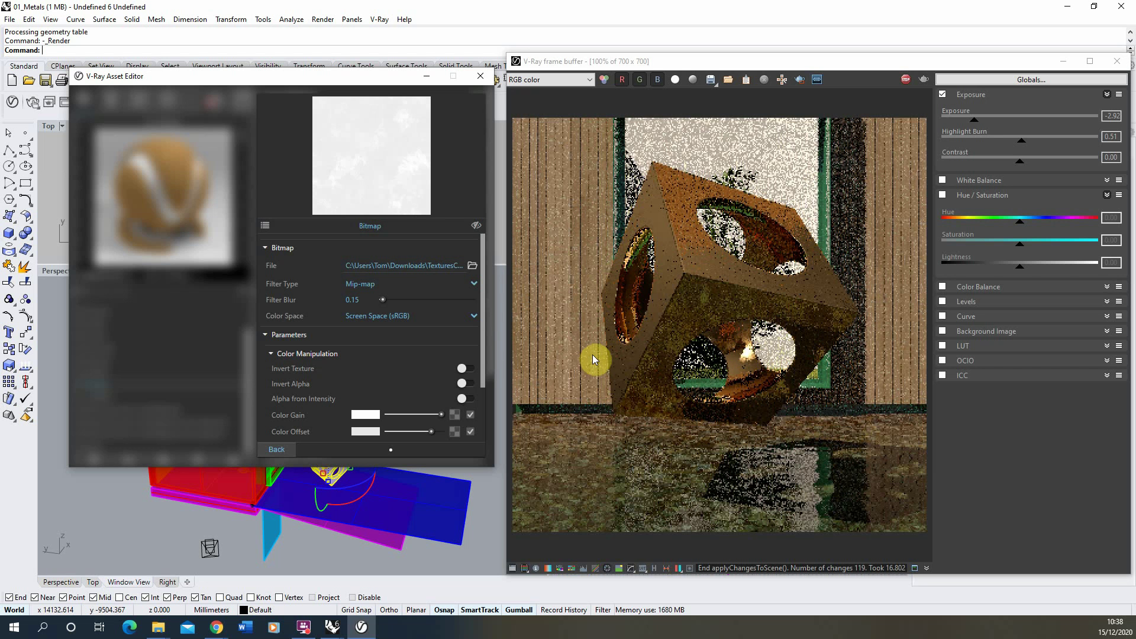
# - Open the Edges texture from 01_Metal's Bump/Normal Mapping slot under Maps
pyautogui.click(279, 447)
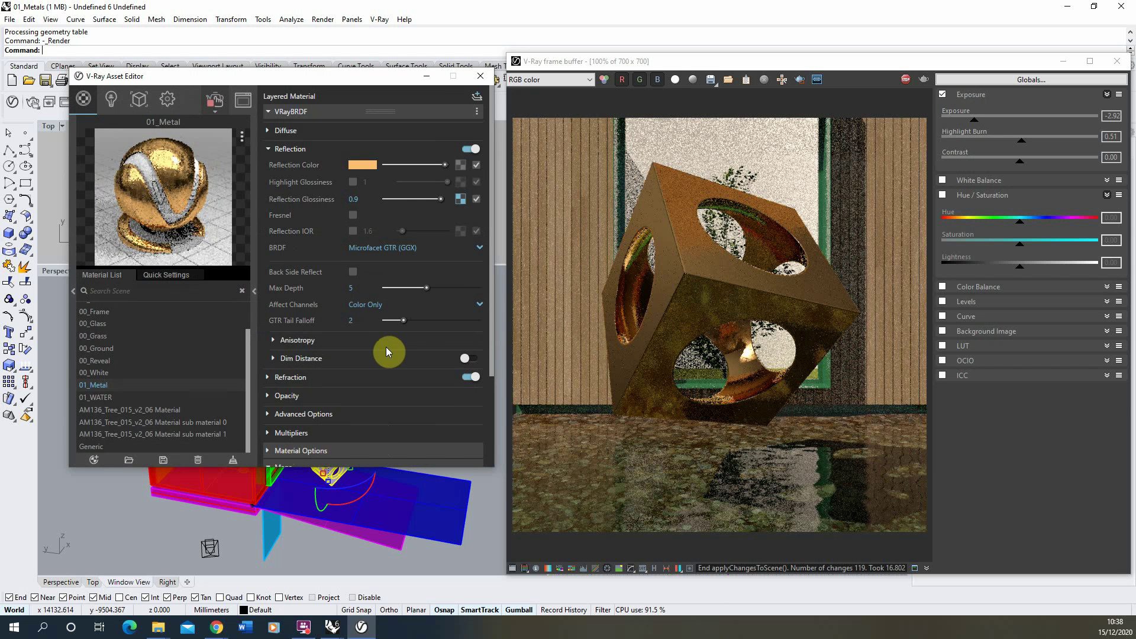
pyautogui.scroll(-5, 391, 346)
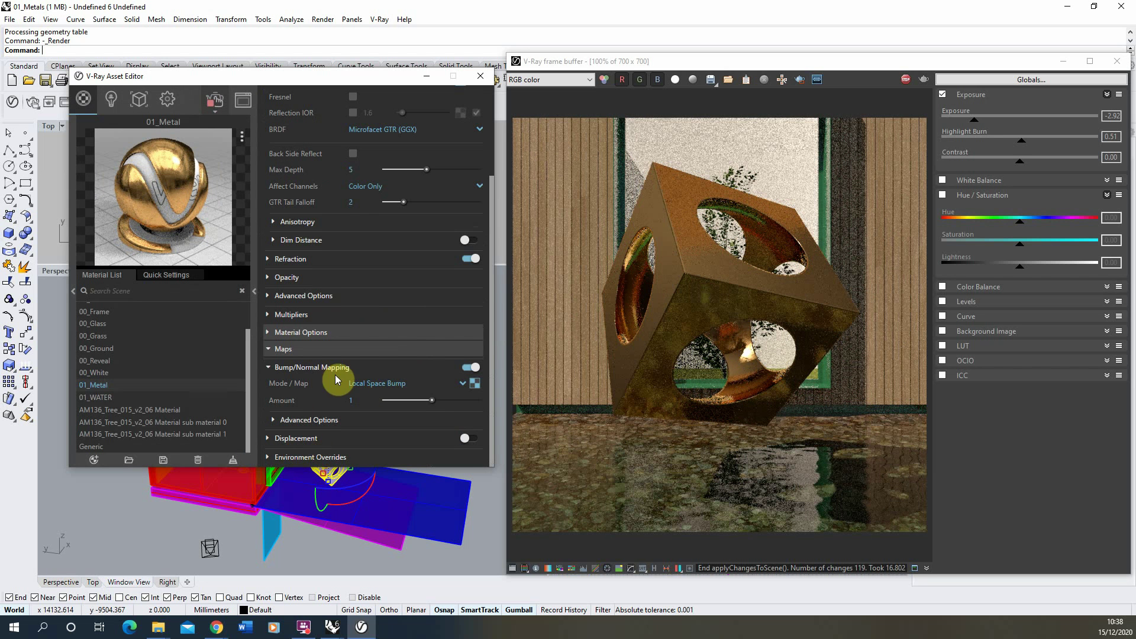
pyautogui.click(474, 384)
pyautogui.click(382, 183)
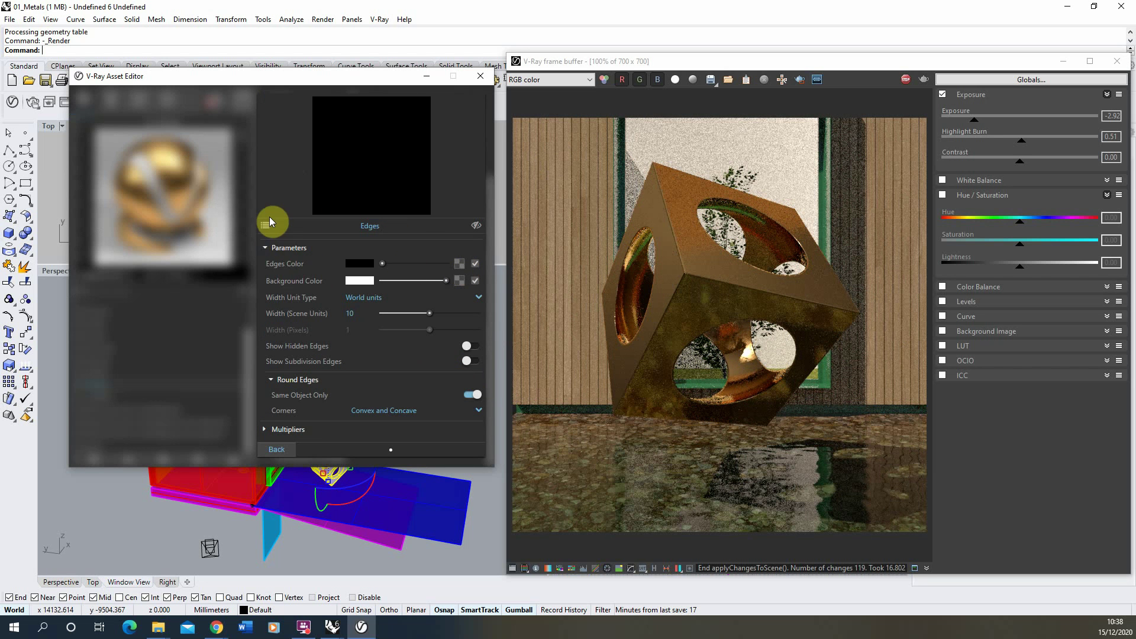
pyautogui.click(283, 447)
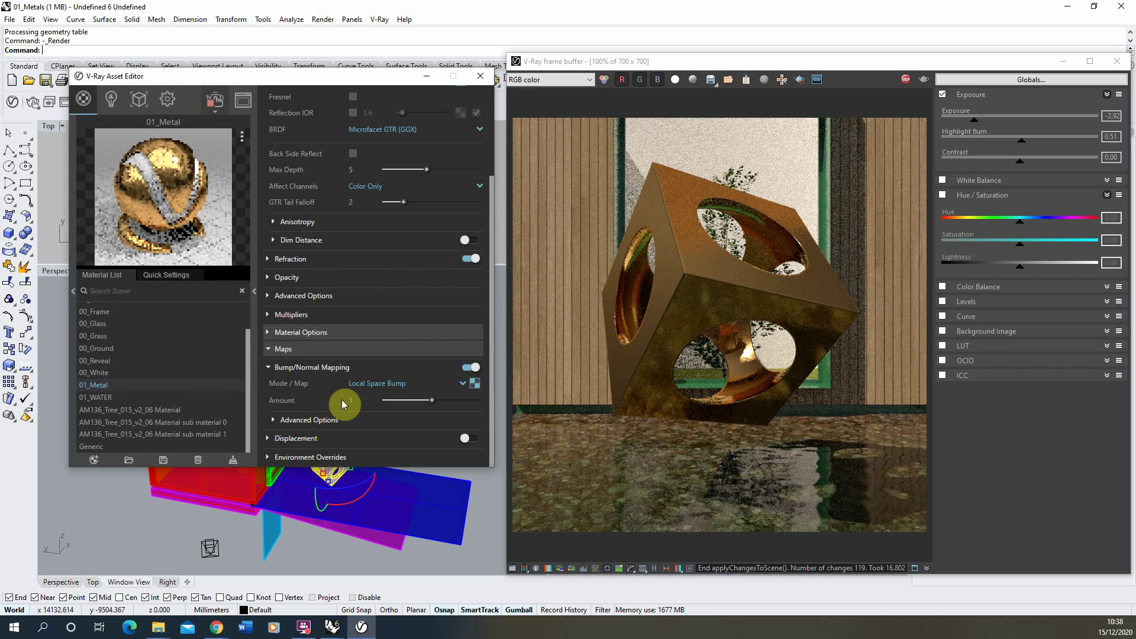
pyautogui.click(472, 385)
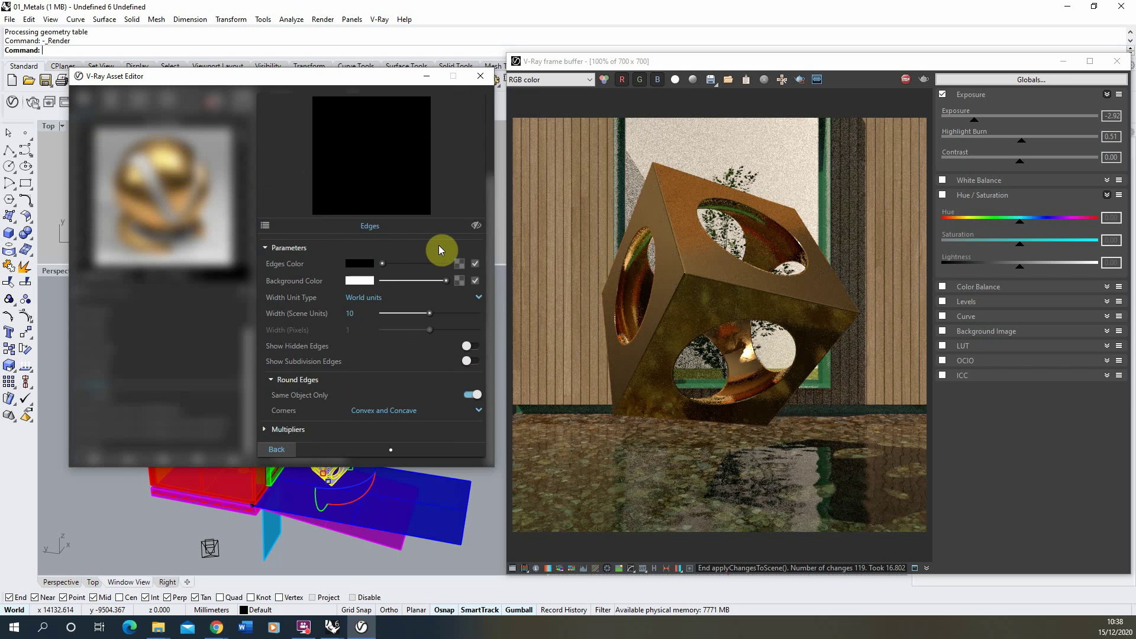
pyautogui.click(279, 448)
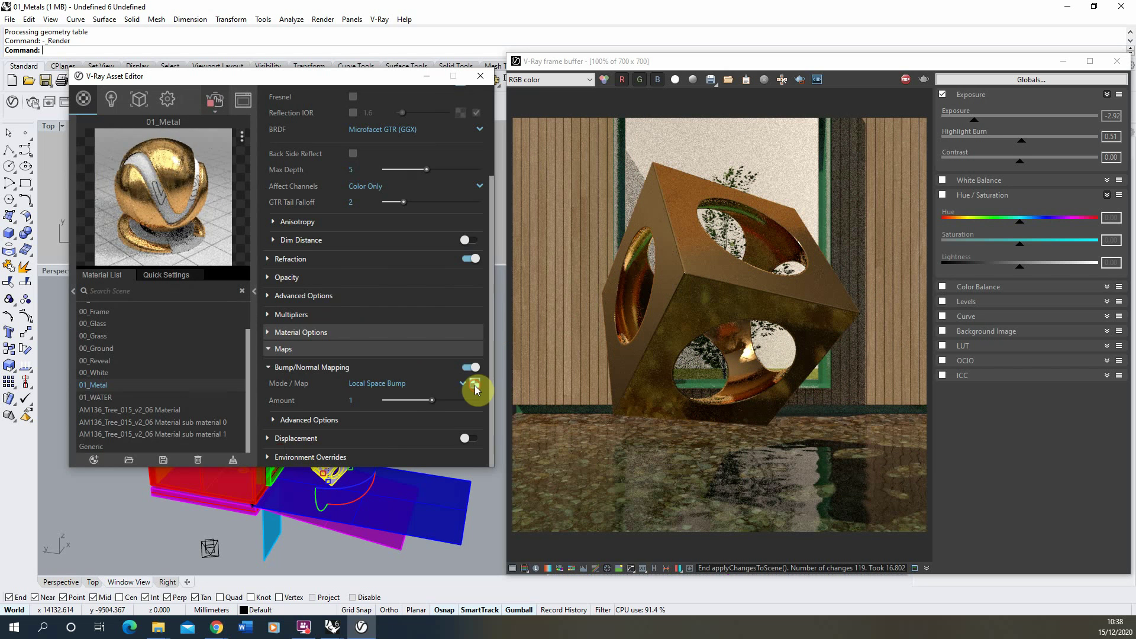
pyautogui.click(473, 386)
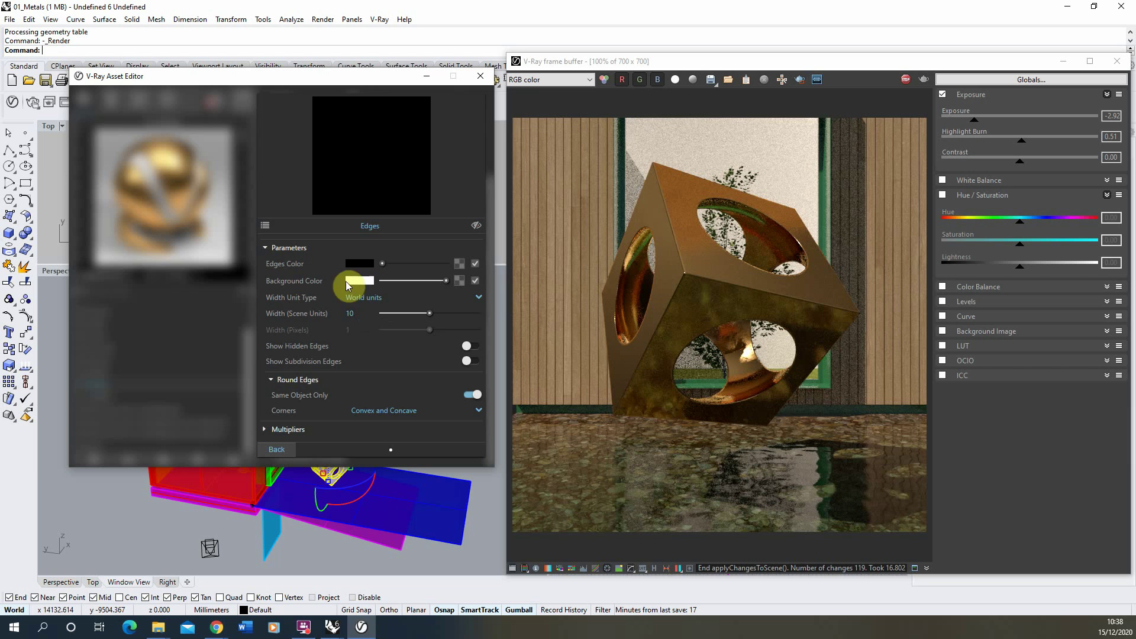
# - Set the Edges background colour to a bitmap of the GoldOld roughness image
pyautogui.click(460, 282)
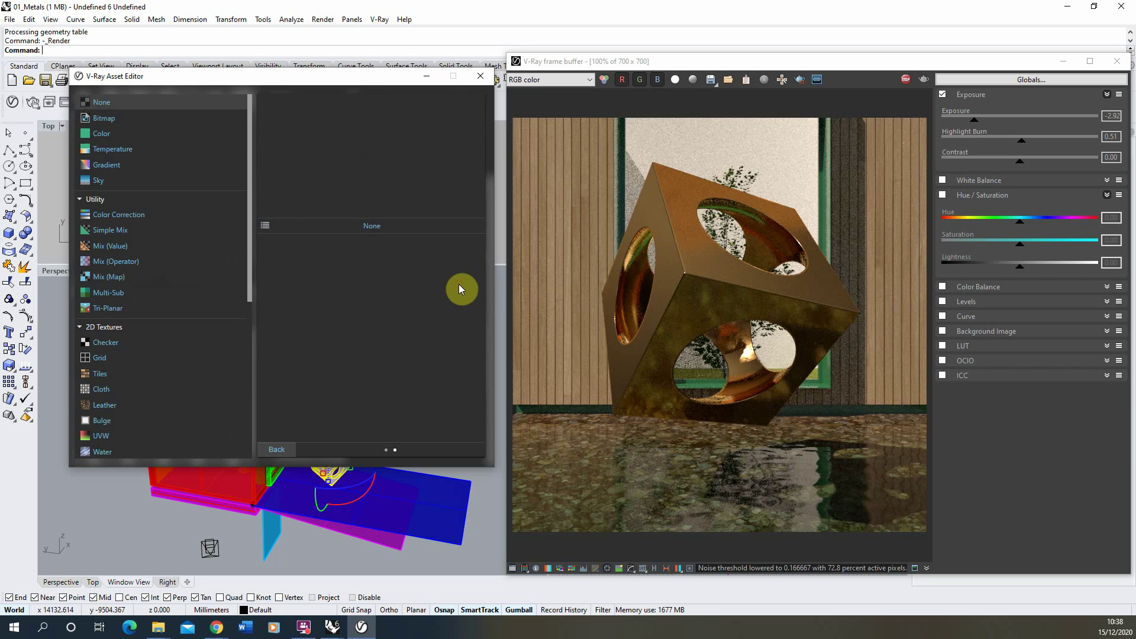
pyautogui.click(95, 120)
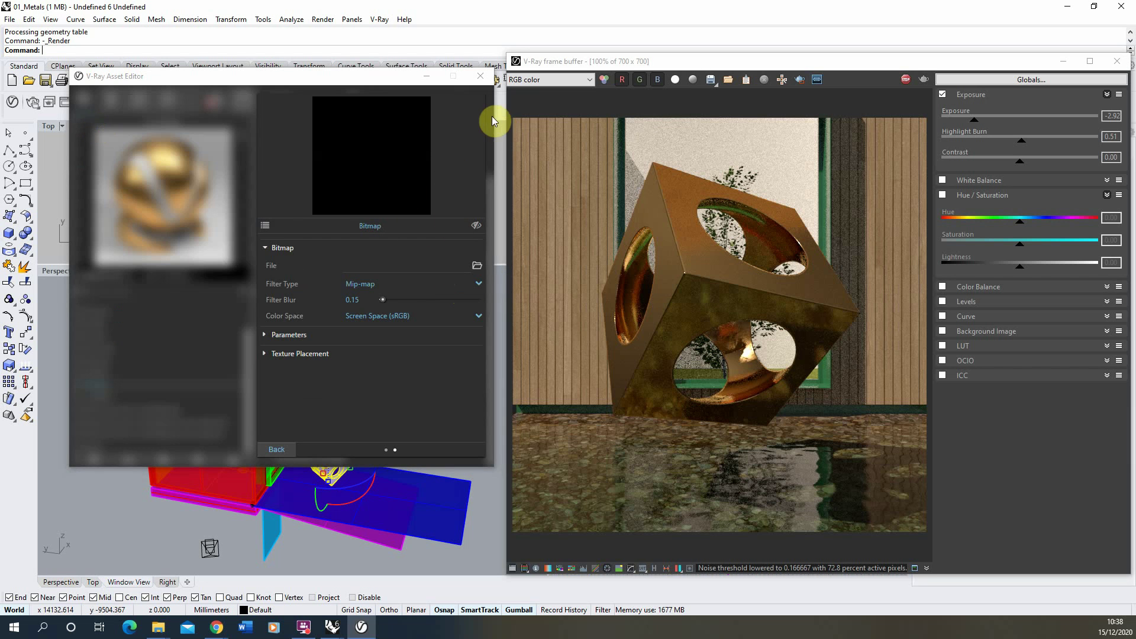
pyautogui.click(450, 219)
pyautogui.click(195, 230)
pyautogui.click(426, 569)
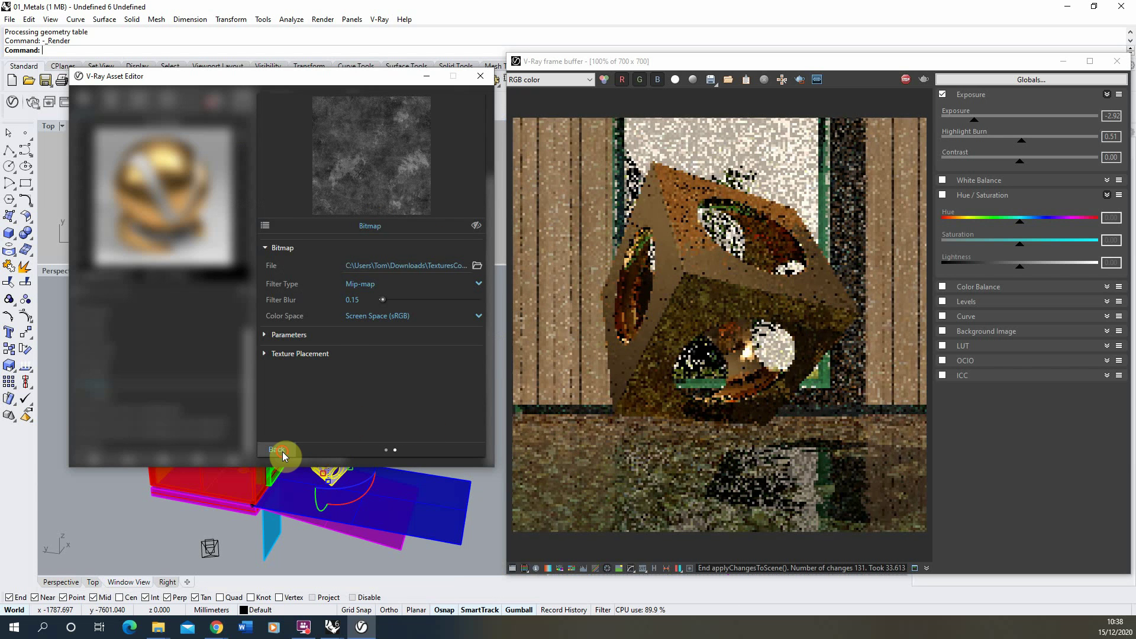
pyautogui.click(282, 452)
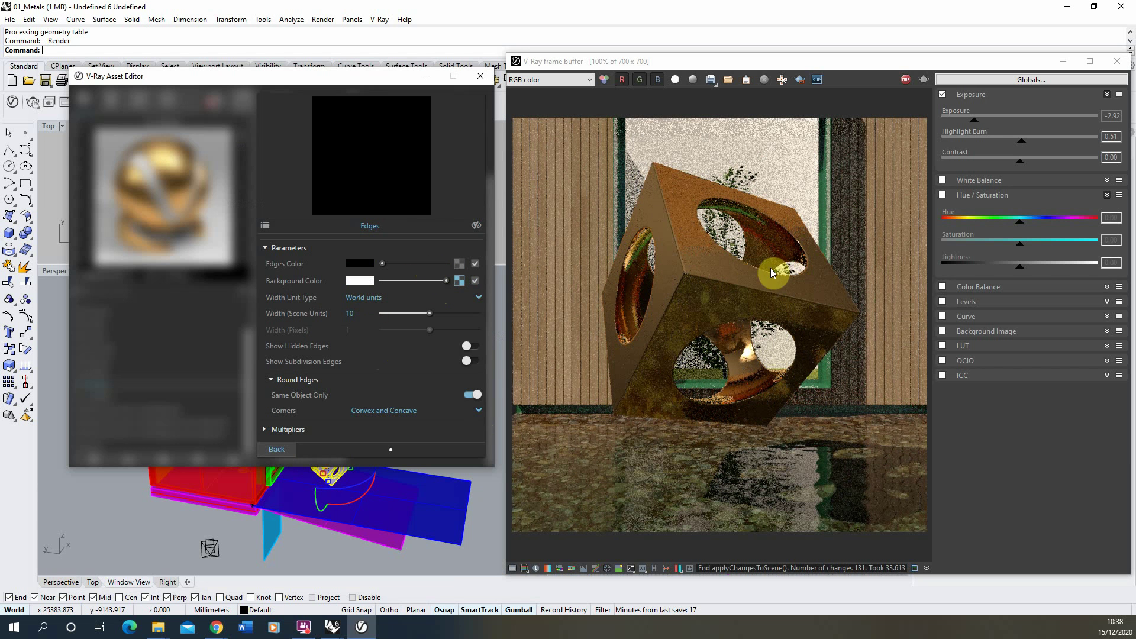
# - Enable Invert Texture on the background roughness bitmap, then zoom into the render to inspect it
pyautogui.click(460, 280)
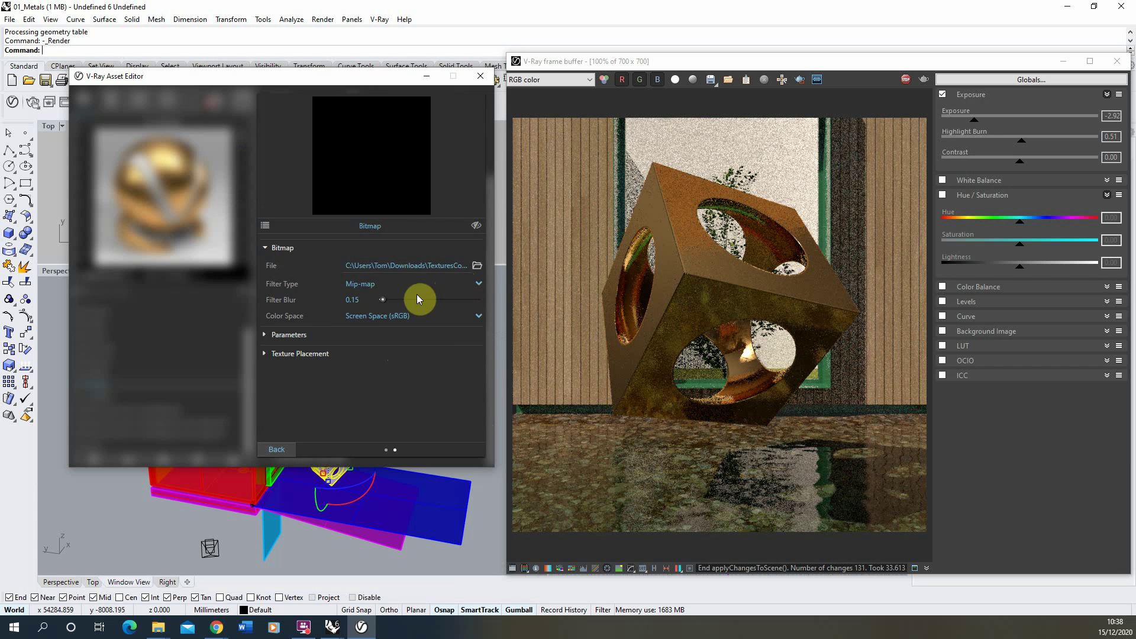
pyautogui.click(312, 333)
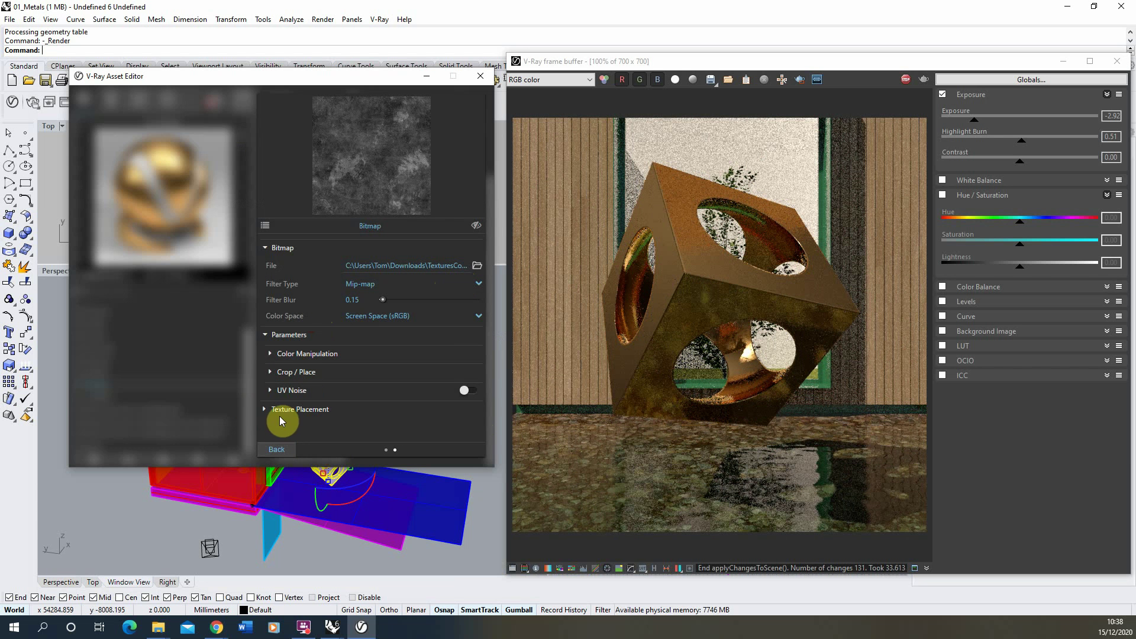
pyautogui.click(272, 354)
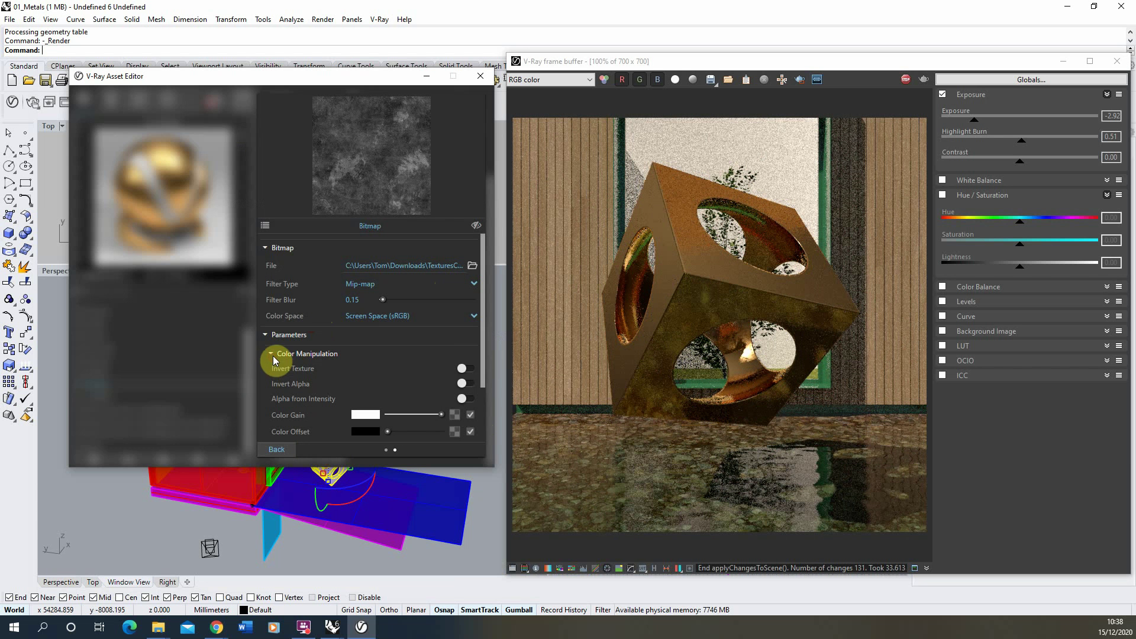
pyautogui.click(469, 369)
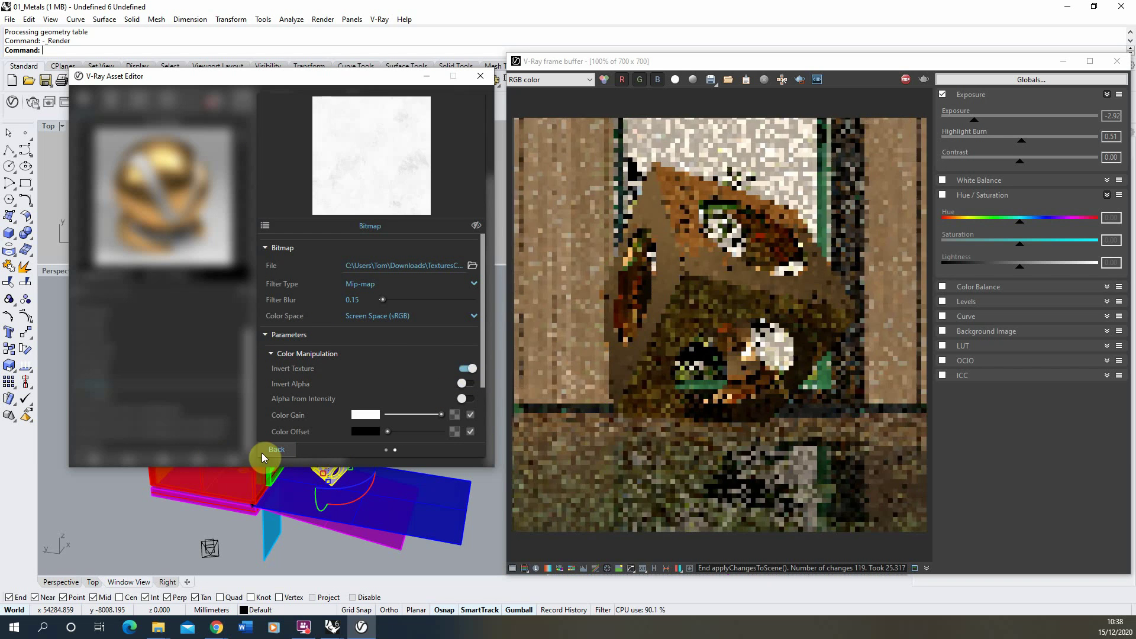
pyautogui.click(278, 449)
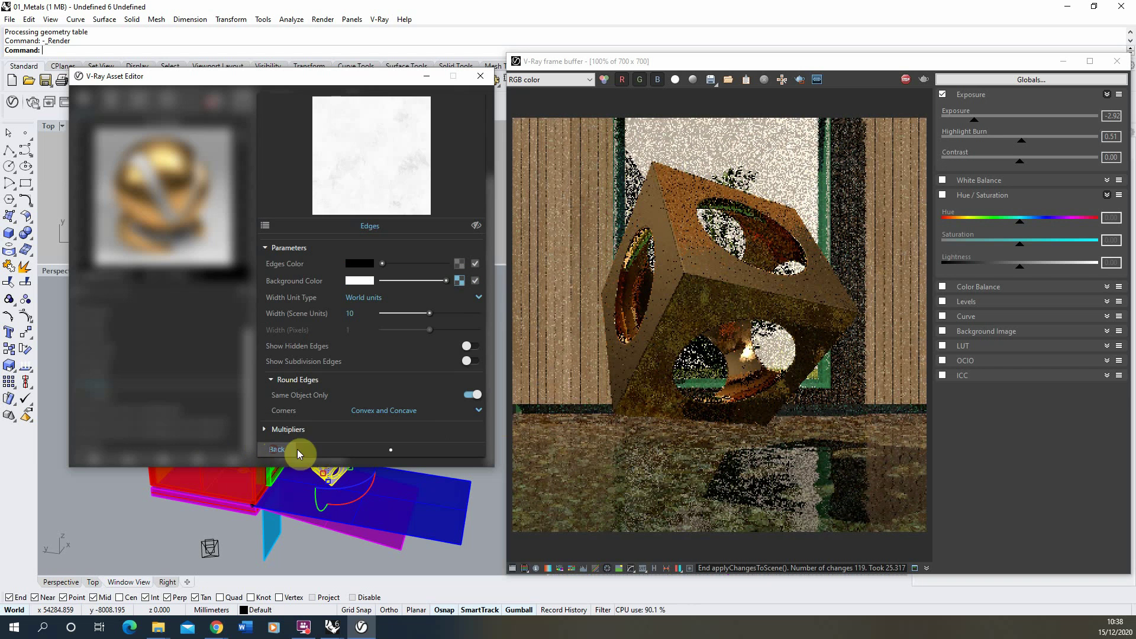
pyautogui.click(721, 260)
pyautogui.scroll(1, 719, 263)
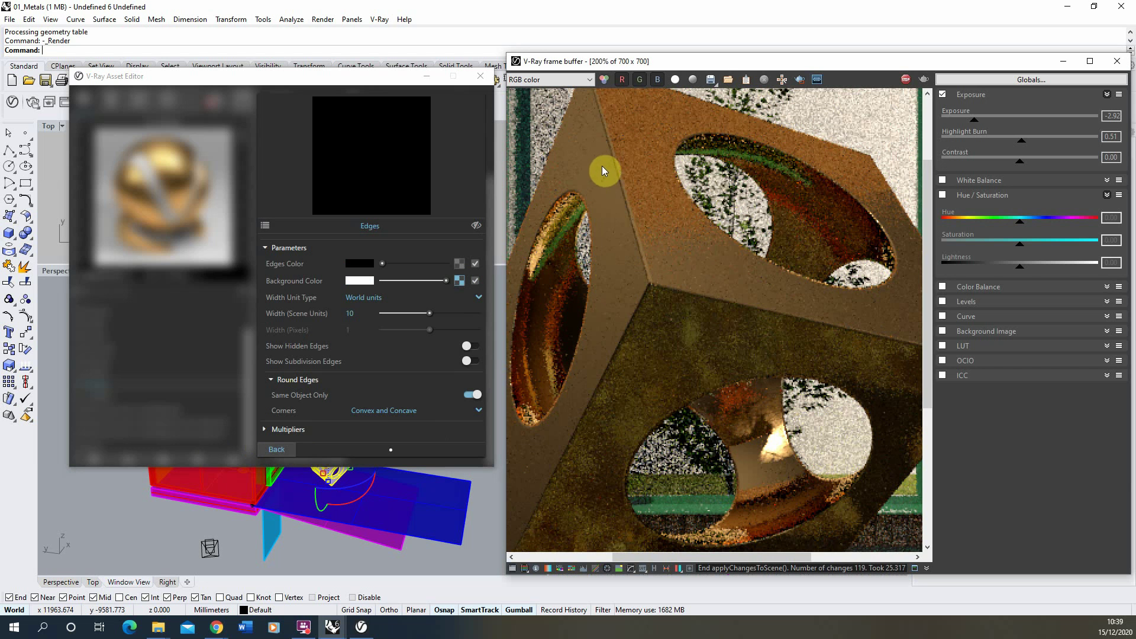
pyautogui.scroll(-1, 629, 232)
pyautogui.scroll(1, 637, 284)
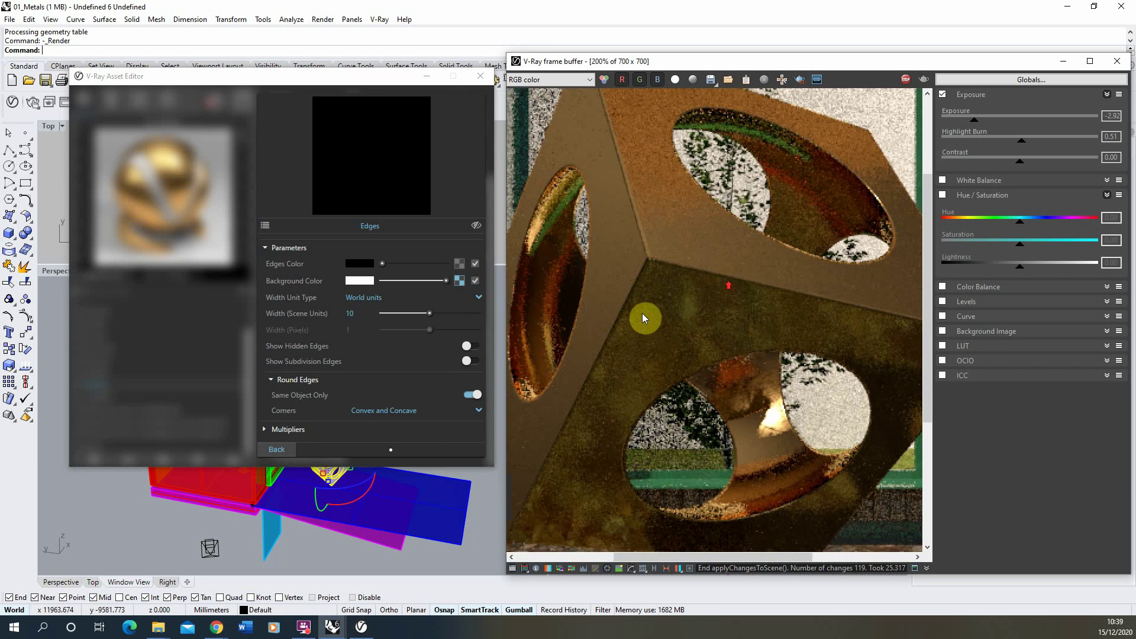
pyautogui.scroll(-1, 655, 215)
pyautogui.scroll(1, 726, 281)
pyautogui.scroll(-1, 651, 273)
pyautogui.scroll(1, 781, 237)
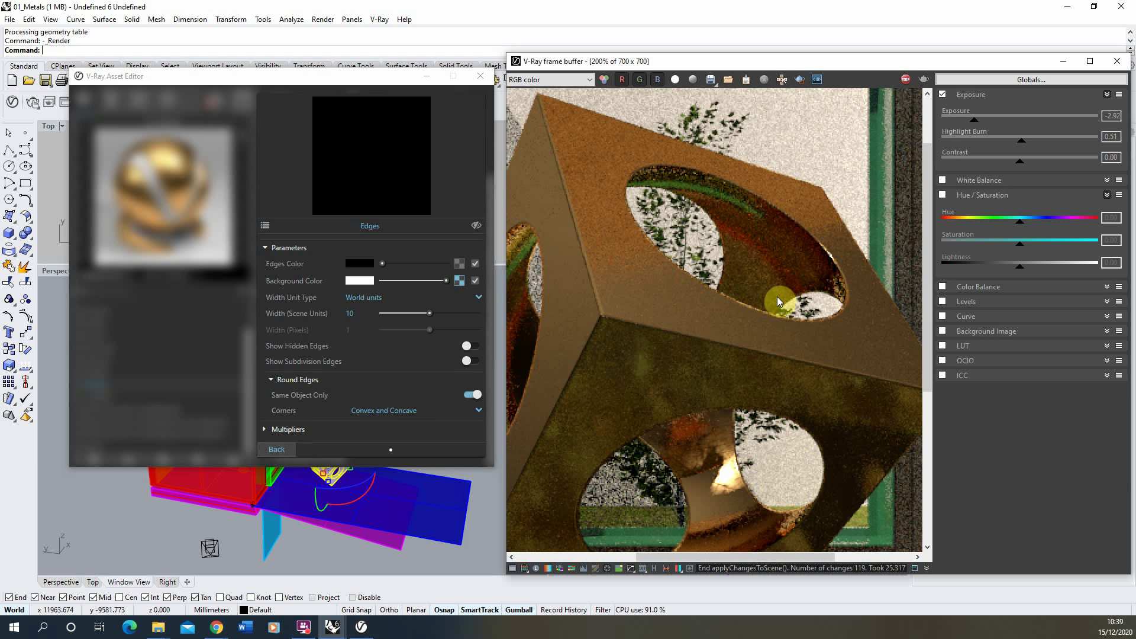
pyautogui.scroll(-1, 746, 213)
pyautogui.scroll(1, 638, 441)
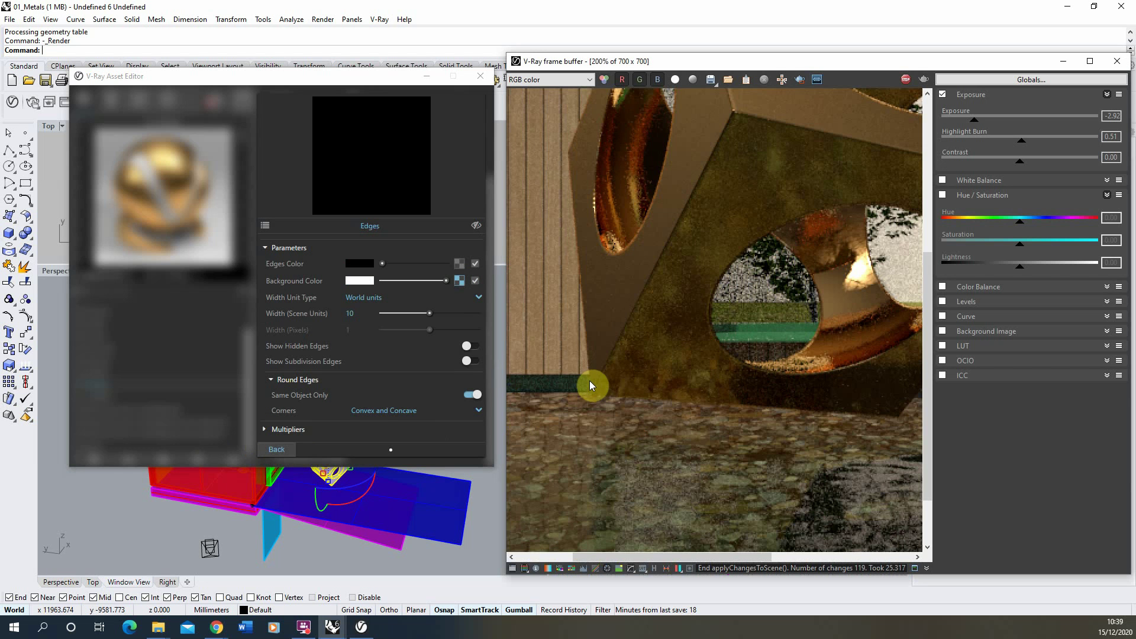
pyautogui.scroll(-1, 581, 341)
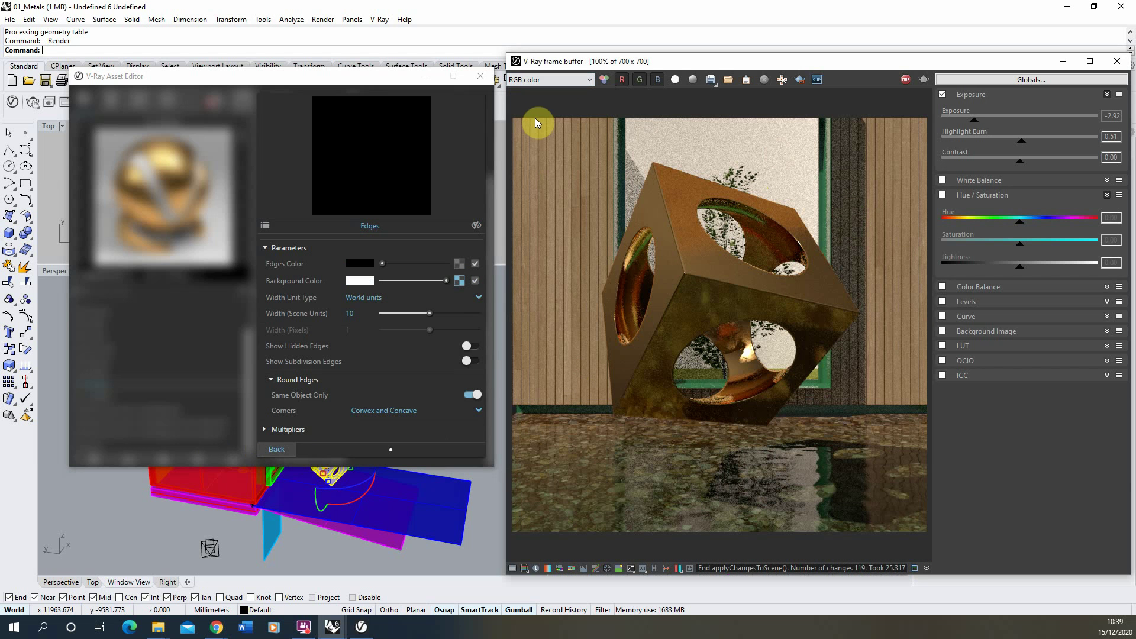
pyautogui.scroll(2, 769, 358)
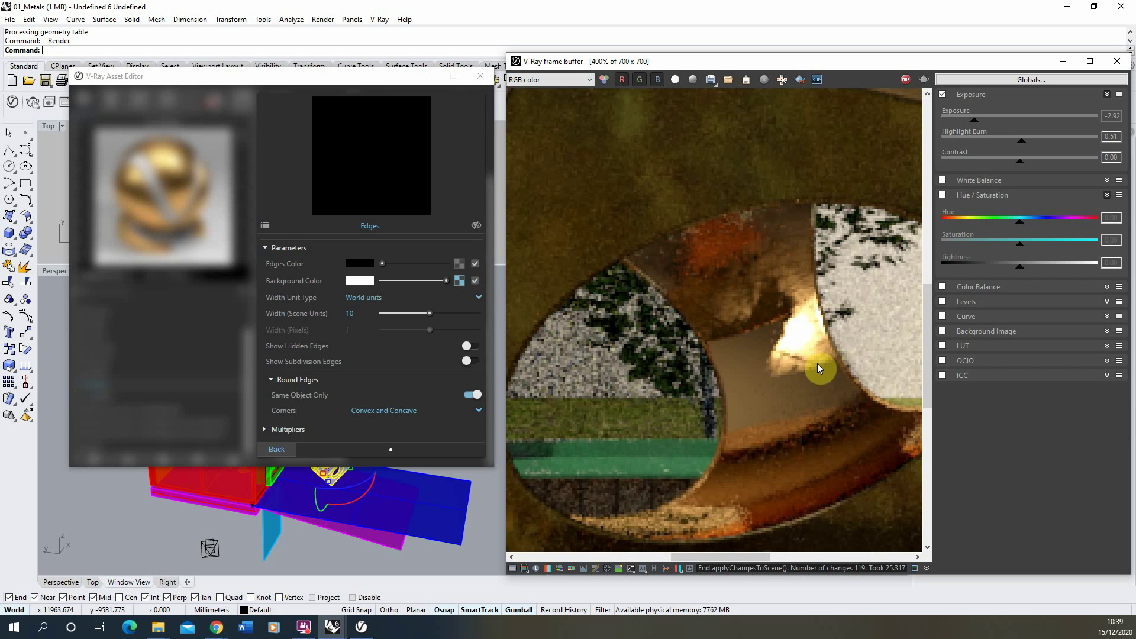
pyautogui.scroll(-2, 740, 293)
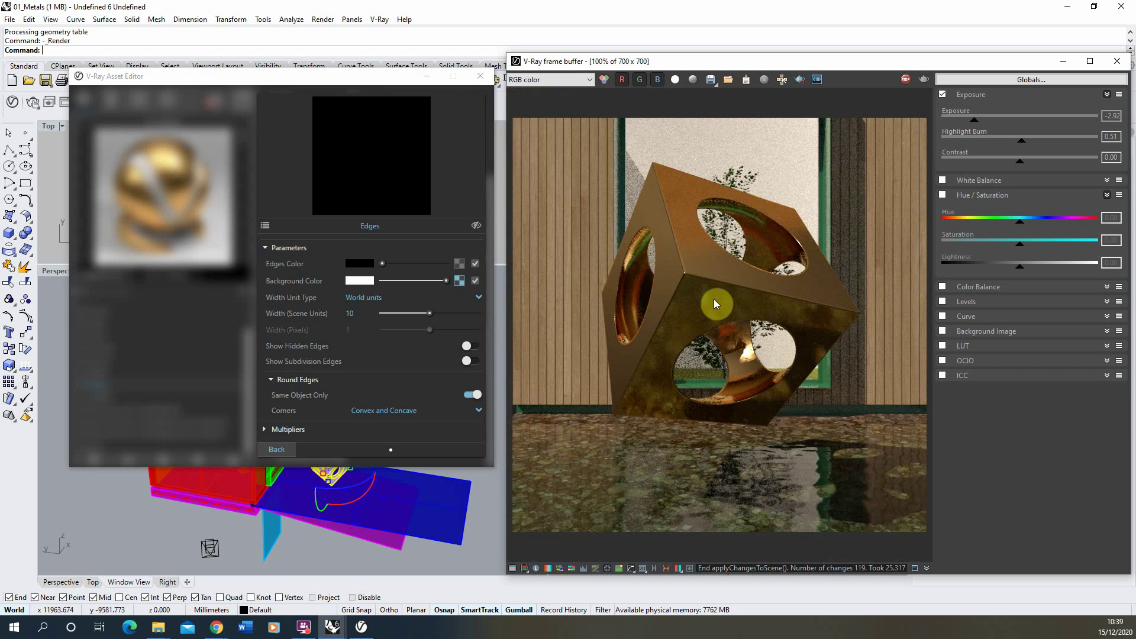
pyautogui.scroll(1, 649, 247)
pyautogui.scroll(-1, 671, 320)
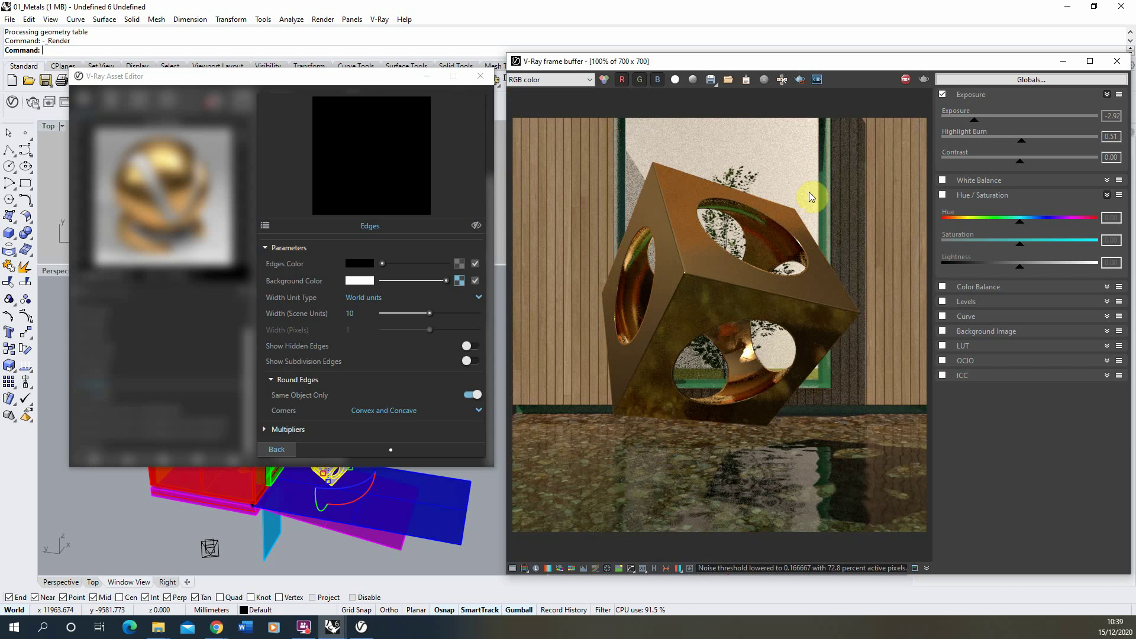
pyautogui.scroll(-2, 705, 294)
pyautogui.scroll(1, 733, 332)
pyautogui.scroll(1, 733, 331)
# - Change 01_Metal's reflection colour to pure white (RGB 1,1,1) in the Color Picker
pyautogui.click(273, 449)
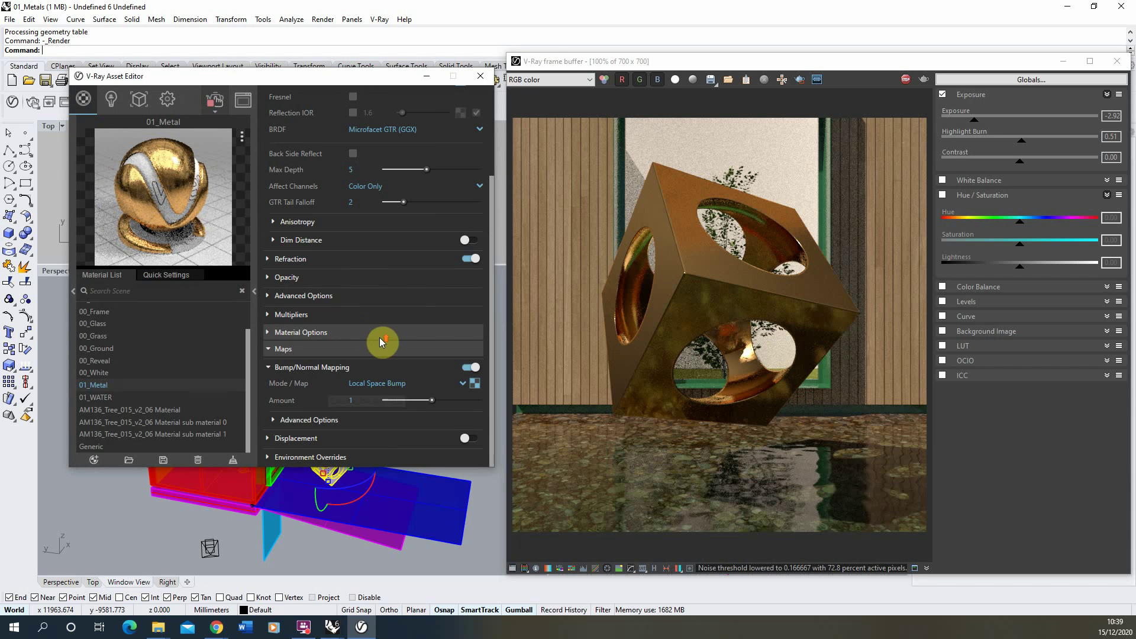
pyautogui.scroll(3, 383, 339)
pyautogui.click(359, 168)
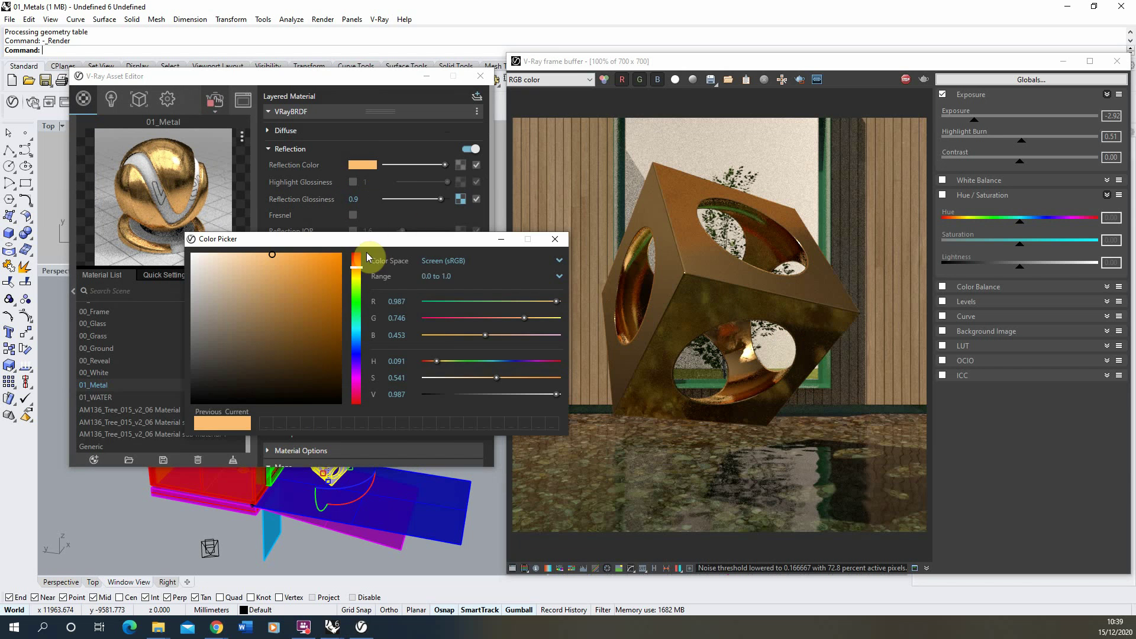
pyautogui.moveTo(360, 265); pyautogui.dragTo(361, 259)
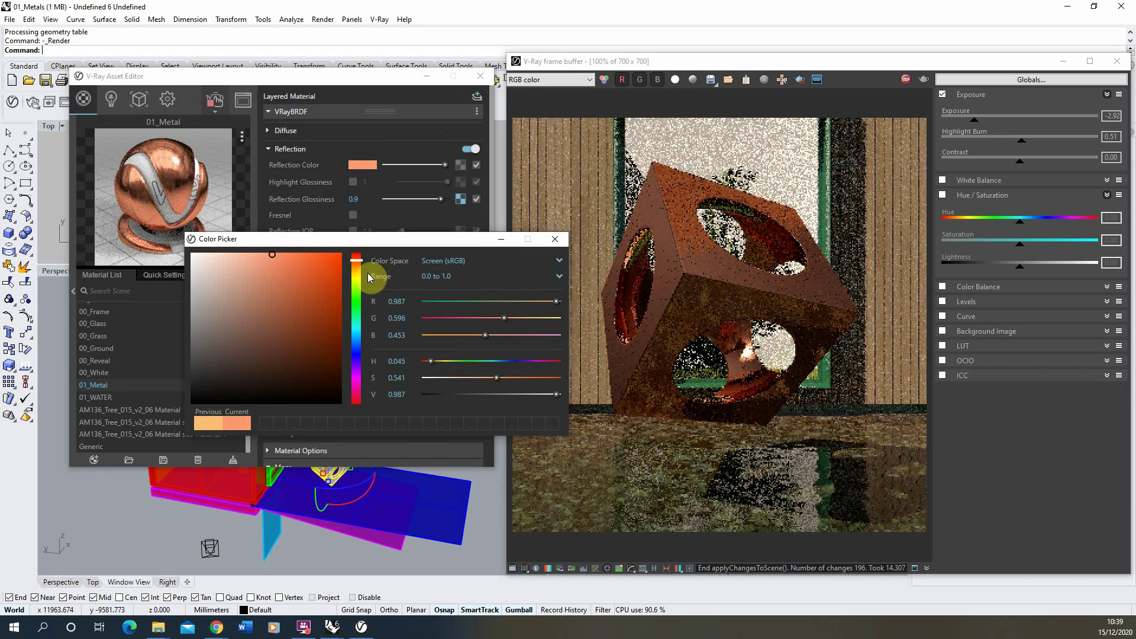
pyautogui.moveTo(355, 261); pyautogui.dragTo(361, 331)
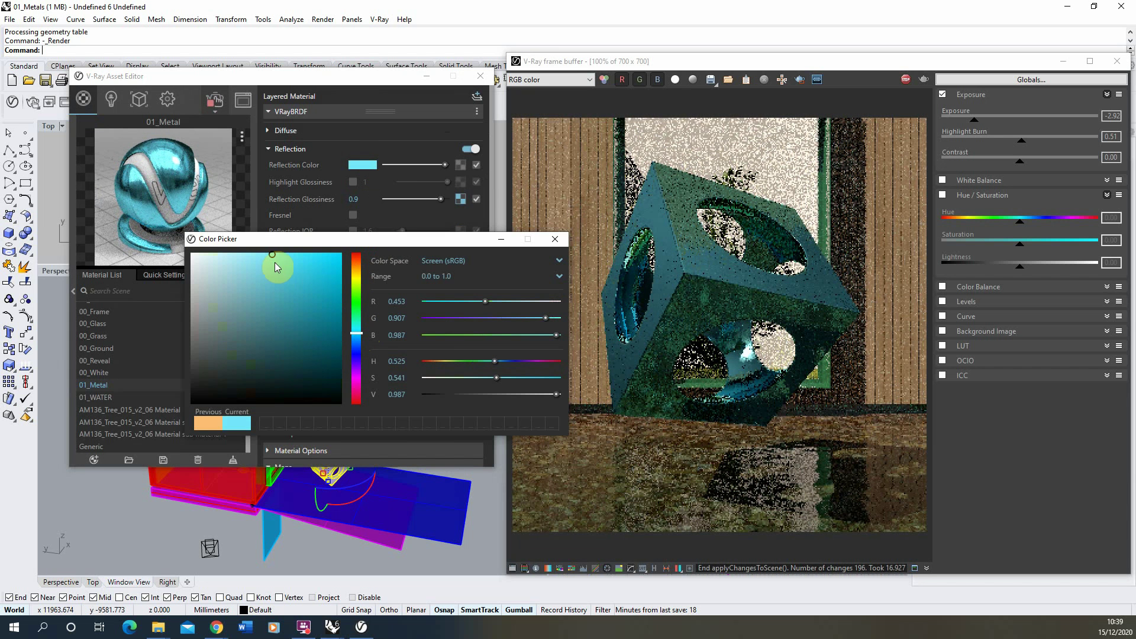
pyautogui.moveTo(254, 255); pyautogui.dragTo(191, 253)
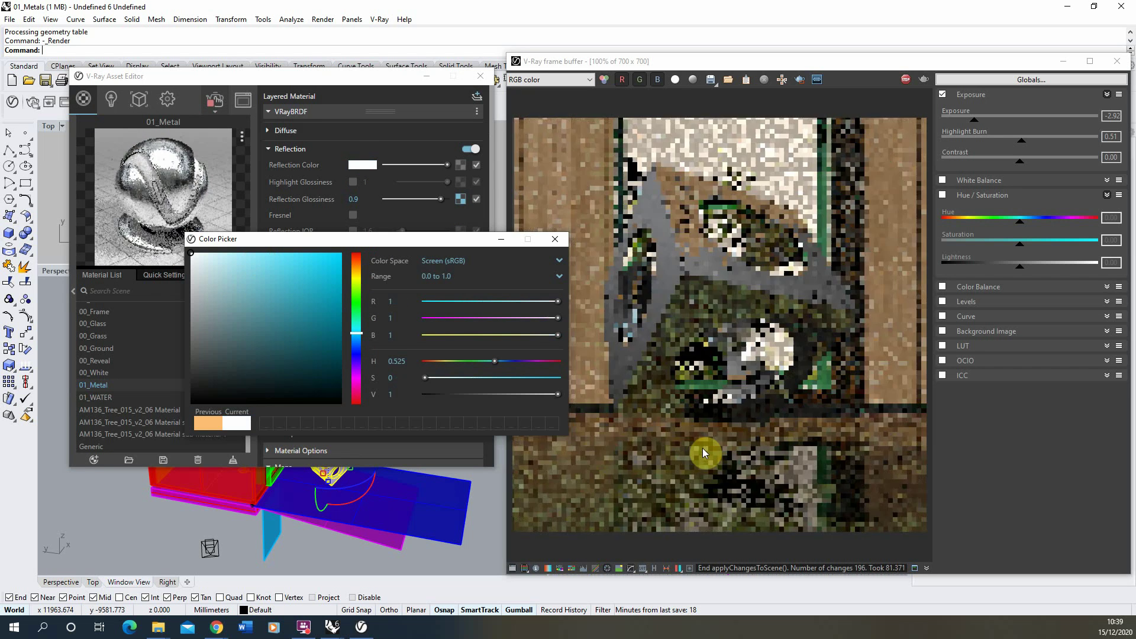